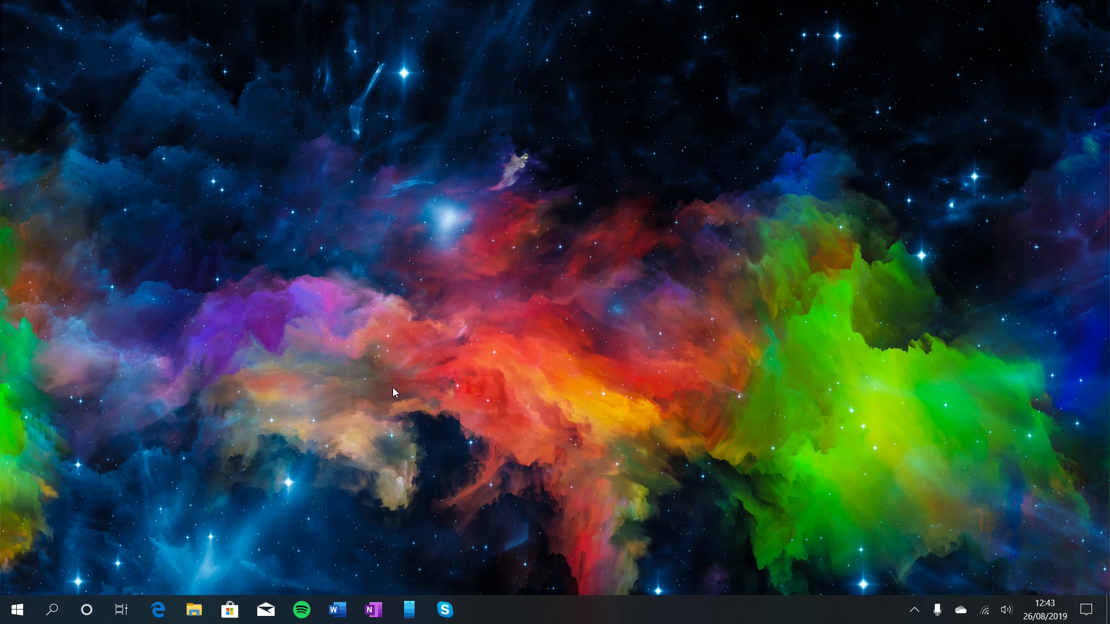
Step: Open the Windows 10 Start menu to show the app list and tiles
{"action": "key", "text": "super"}
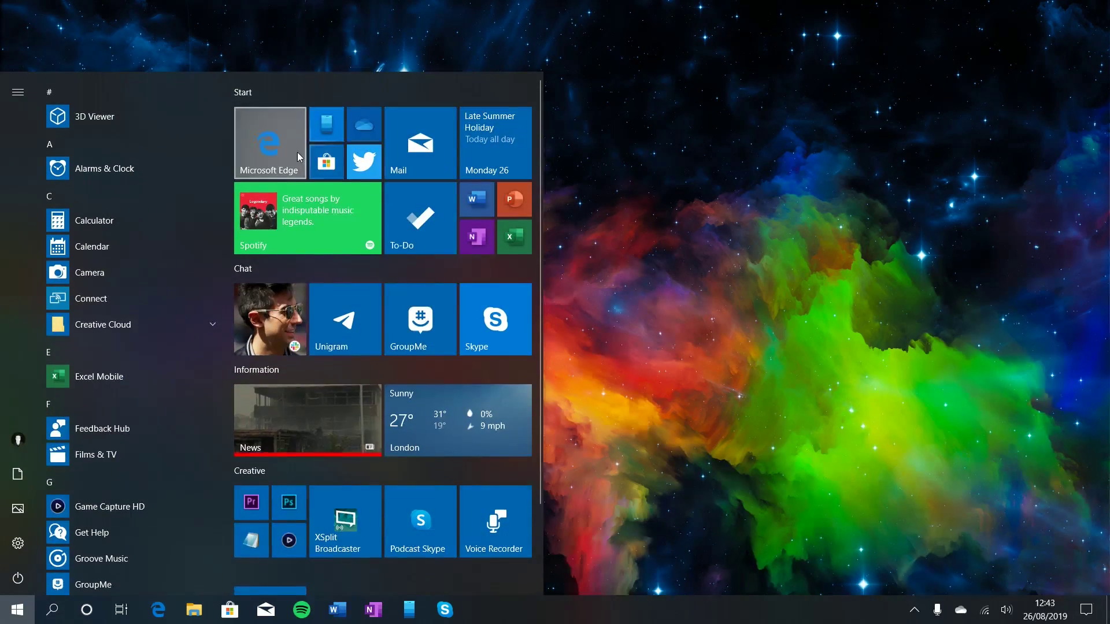
Step: Open the Samsung DeX website in Microsoft Edge
{"action": "left_click", "coordinate": [299, 157]}
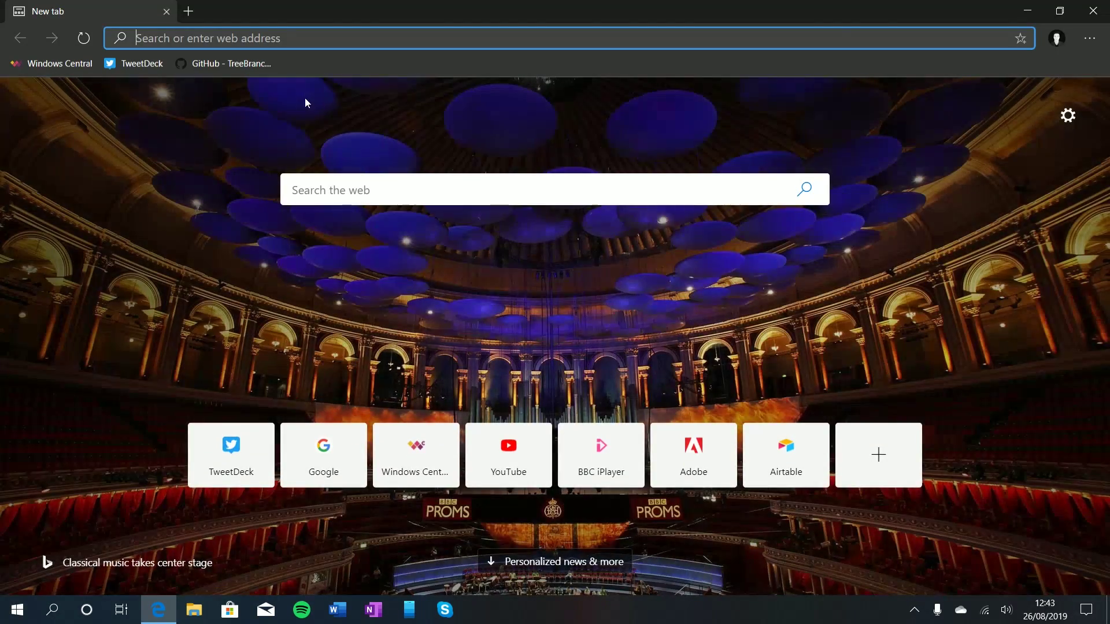
{"action": "type", "text": "sams"}
{"action": "key", "text": "Return"}
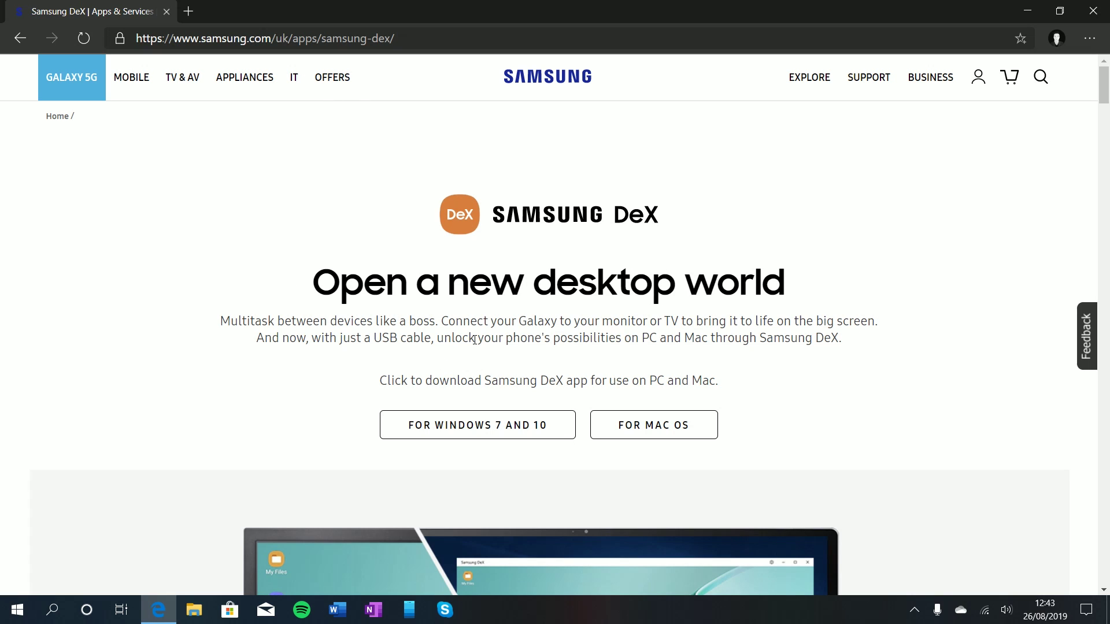
Step: Download SamsungDeXSetup.exe via 'For Windows 7 and 10', then close Edge
{"action": "scroll", "coordinate": [789, 324], "scroll_direction": "down", "scroll_amount": 1}
{"action": "scroll", "coordinate": [788, 322], "scroll_direction": "up", "scroll_amount": 1}
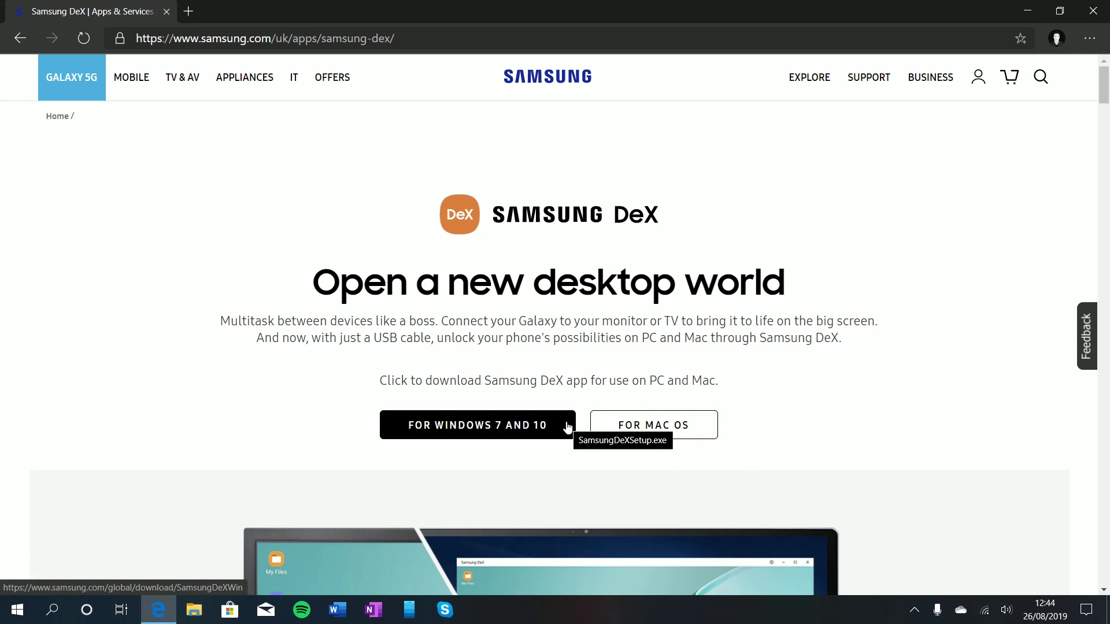
{"action": "scroll", "coordinate": [567, 427], "scroll_direction": "down", "scroll_amount": 3}
{"action": "left_click", "coordinate": [508, 283]}
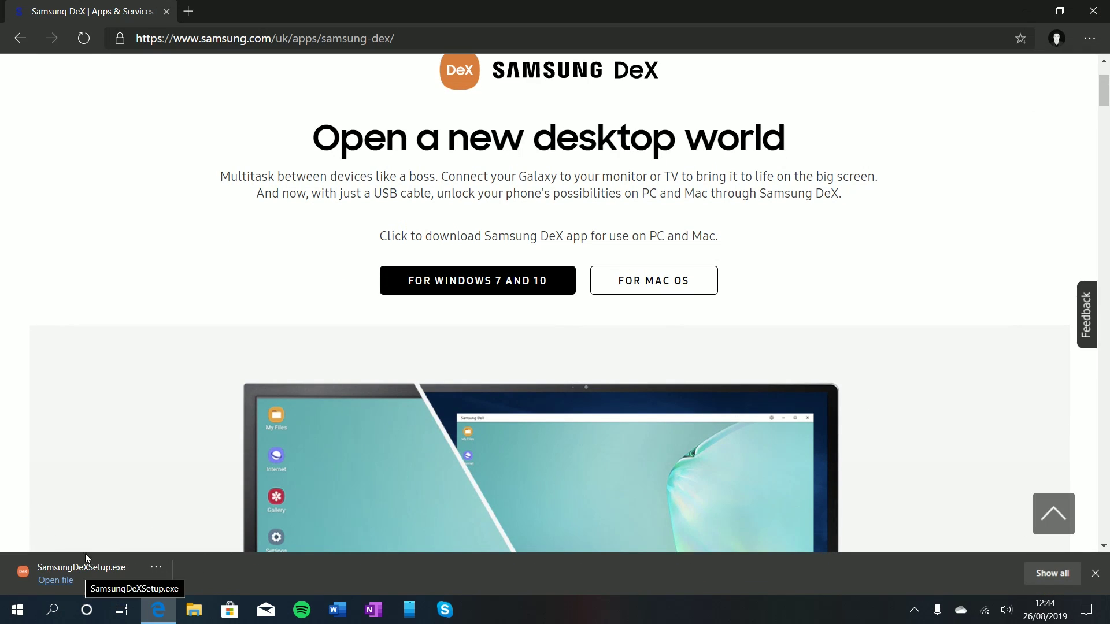
{"action": "left_click", "coordinate": [1094, 11]}
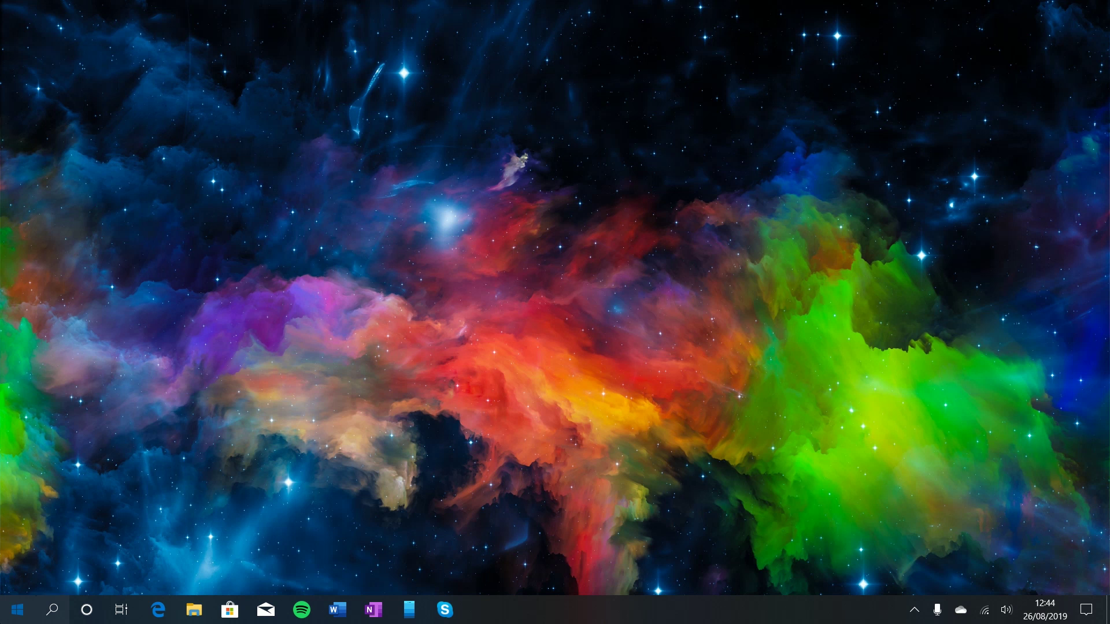
Step: Launch Samsung DeX from its tile in the Start menu
{"action": "key", "text": "super"}
{"action": "scroll", "coordinate": [326, 448], "scroll_direction": "down", "scroll_amount": 2}
{"action": "left_click", "coordinate": [258, 542]}
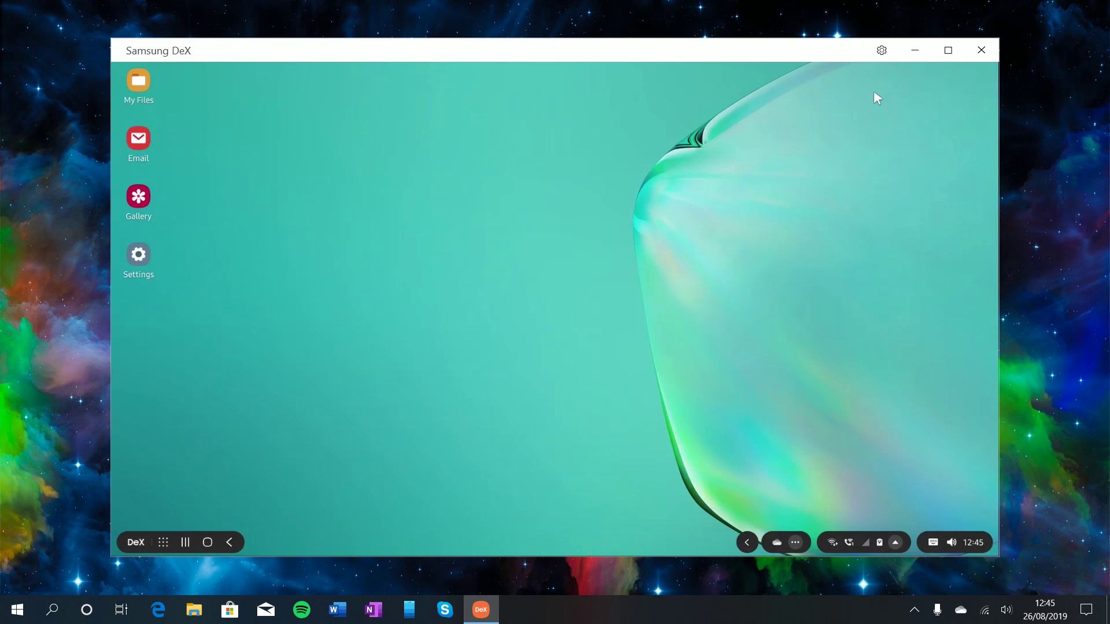
Step: Maximize the DeX window and open the Apps drawer on its first page
{"action": "left_click", "coordinate": [948, 51]}
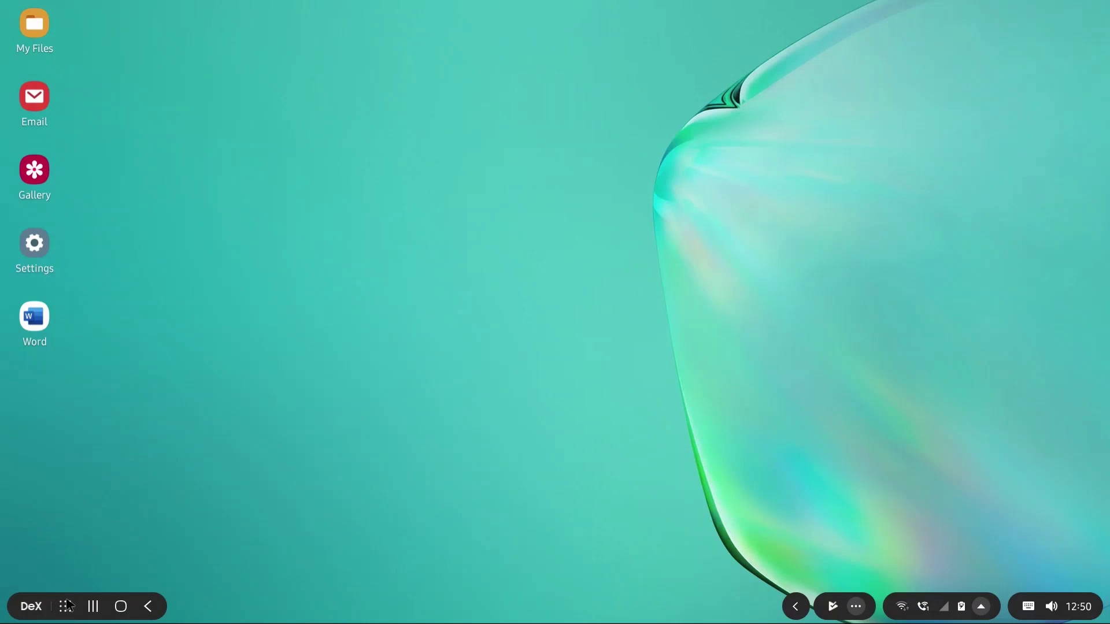
{"action": "left_click", "coordinate": [66, 607]}
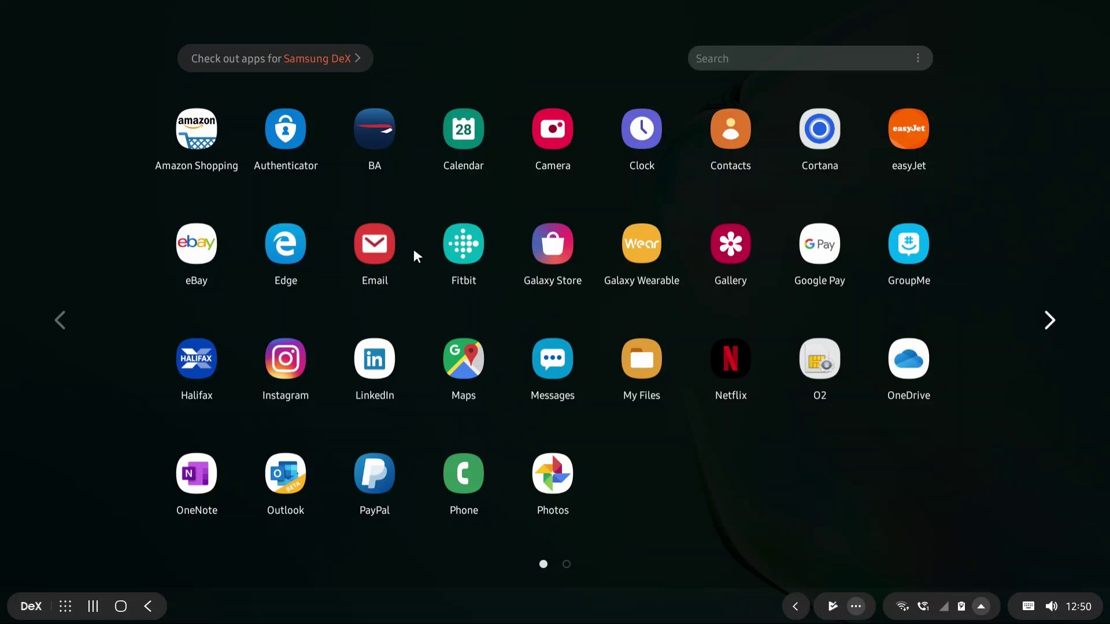
{"action": "scroll", "coordinate": [648, 462], "scroll_direction": "down", "scroll_amount": 1}
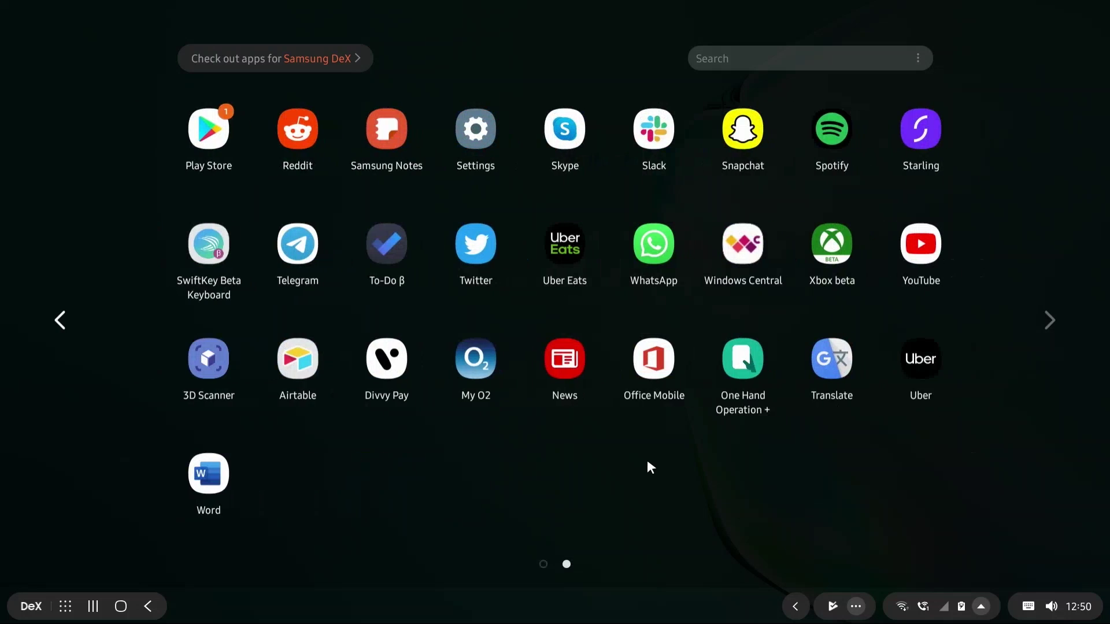
{"action": "scroll", "coordinate": [738, 416], "scroll_direction": "up", "scroll_amount": 1}
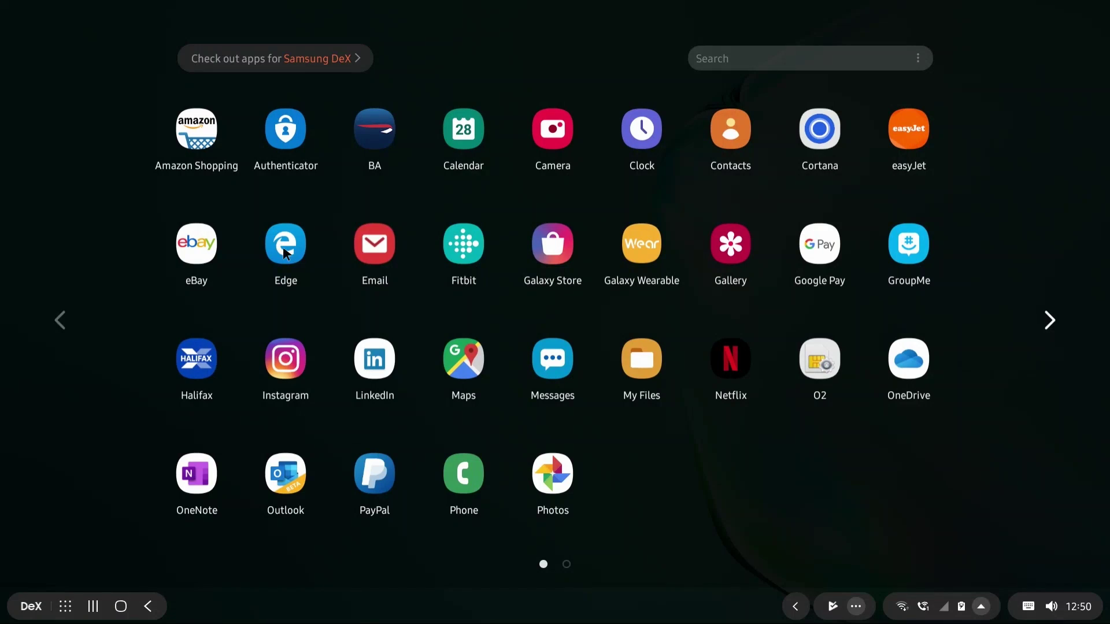
Step: Launch Edge from the app drawer and browse the windowscentral.com page
{"action": "left_click", "coordinate": [275, 243]}
{"action": "left_click_drag", "start_coordinate": [445, 69], "coordinate": [488, 67]}
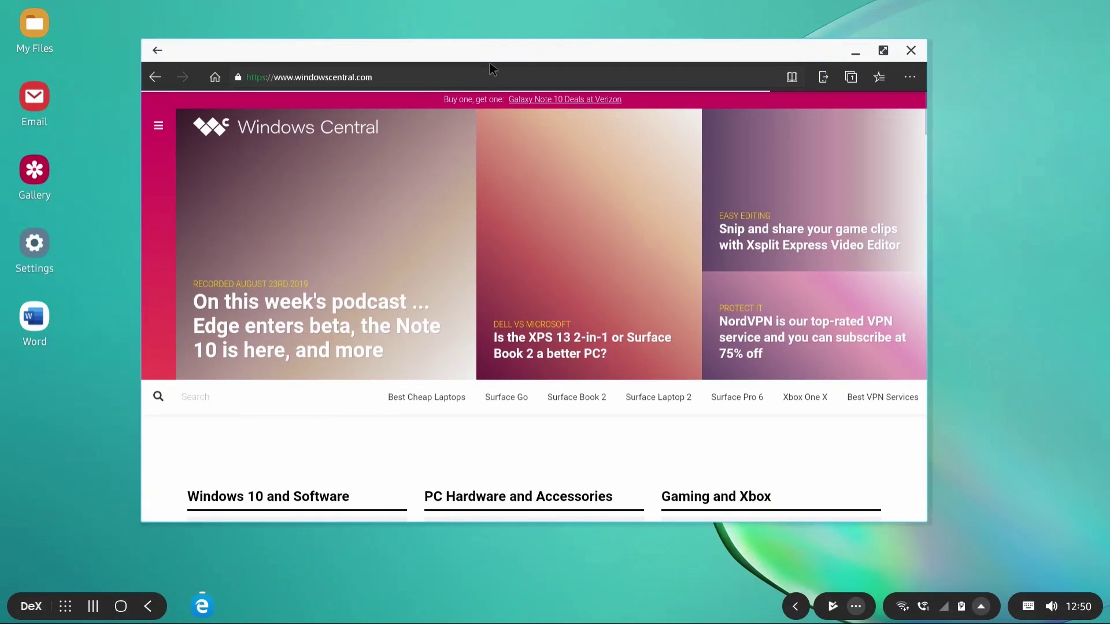
{"action": "scroll", "coordinate": [500, 318], "scroll_direction": "down", "scroll_amount": 7}
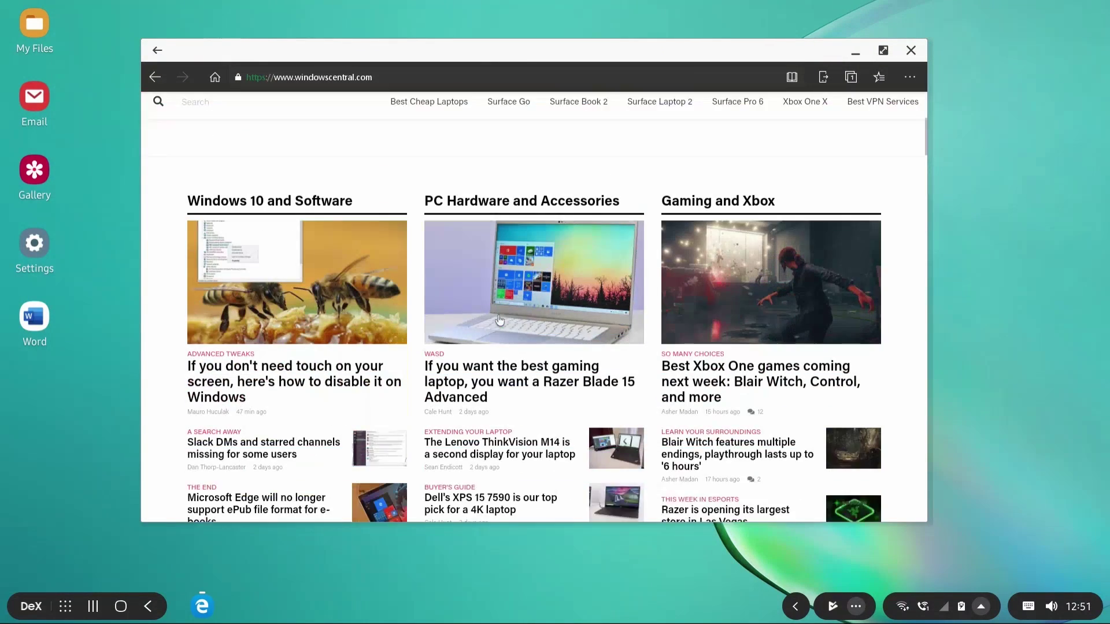
{"action": "scroll", "coordinate": [499, 320], "scroll_direction": "up", "scroll_amount": 7}
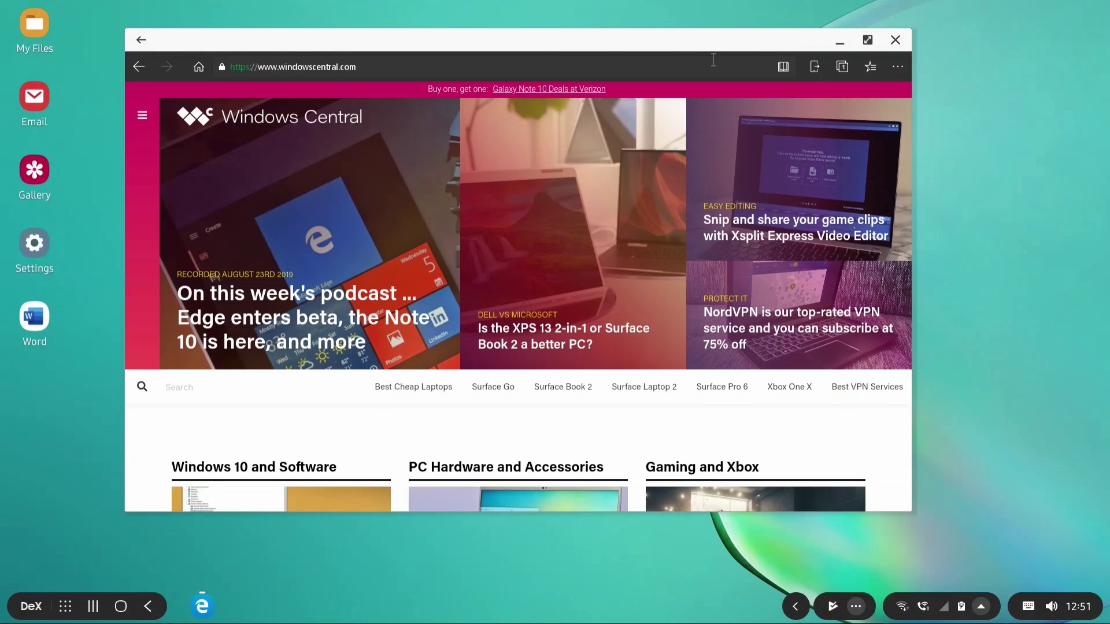
Step: View Edge's Favourites, close the panel, and minimize the browser
{"action": "left_click", "coordinate": [898, 67]}
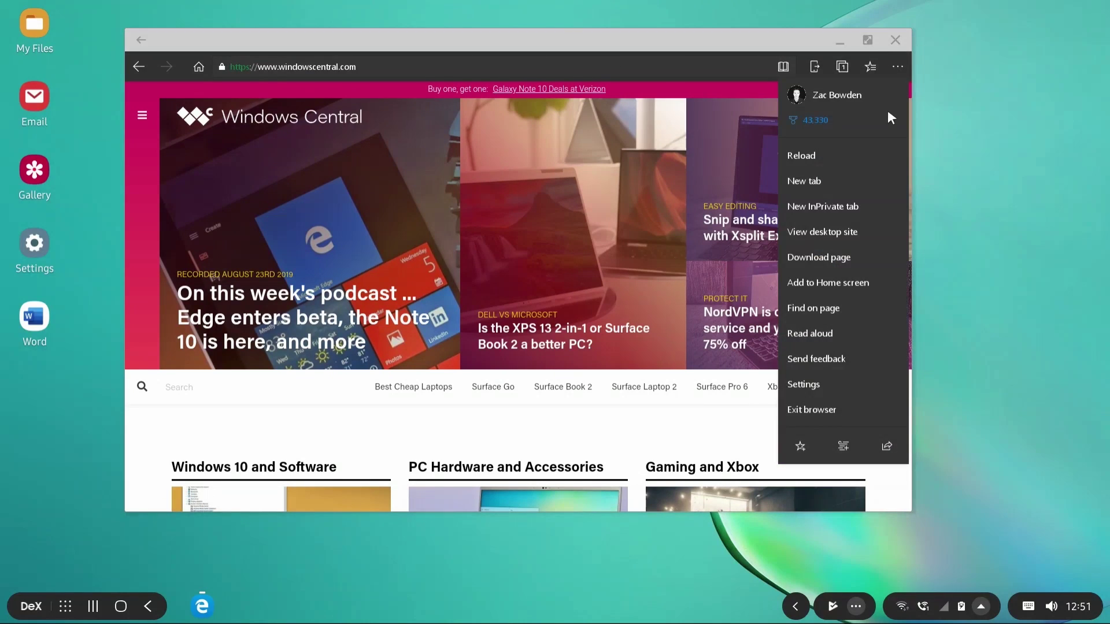
{"action": "left_click", "coordinate": [870, 70]}
{"action": "left_click", "coordinate": [870, 68]}
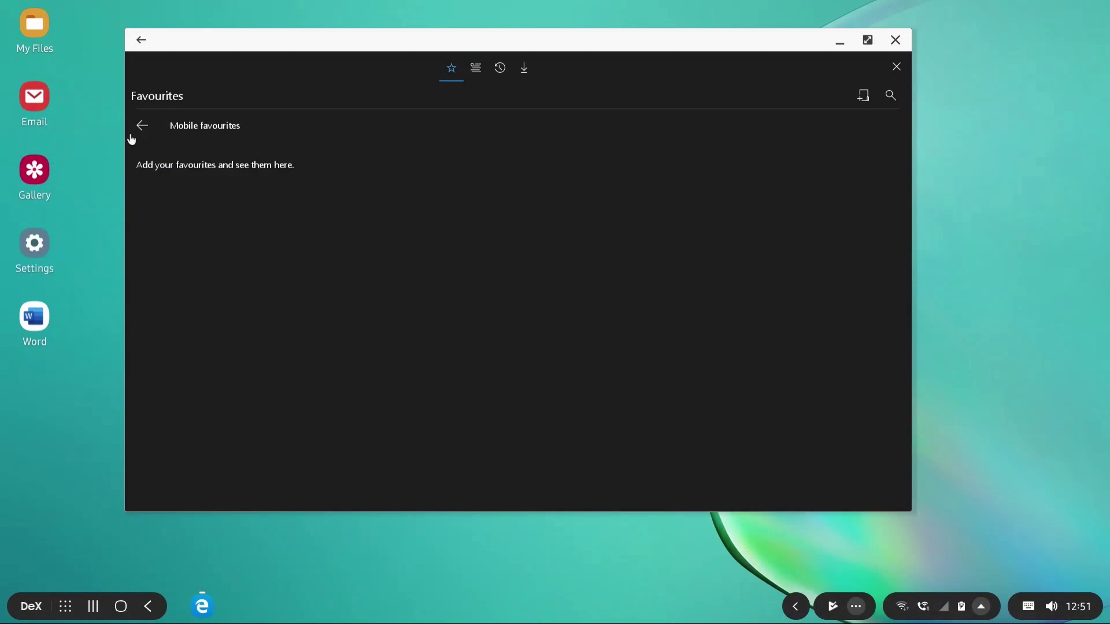
{"action": "left_click", "coordinate": [898, 68]}
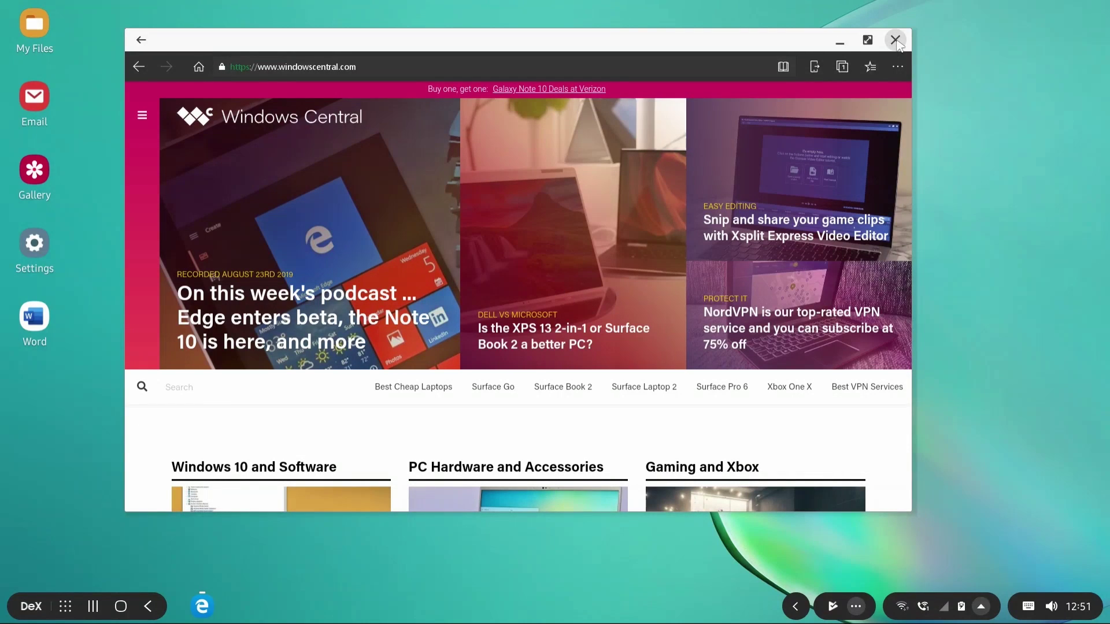
{"action": "left_click", "coordinate": [840, 41]}
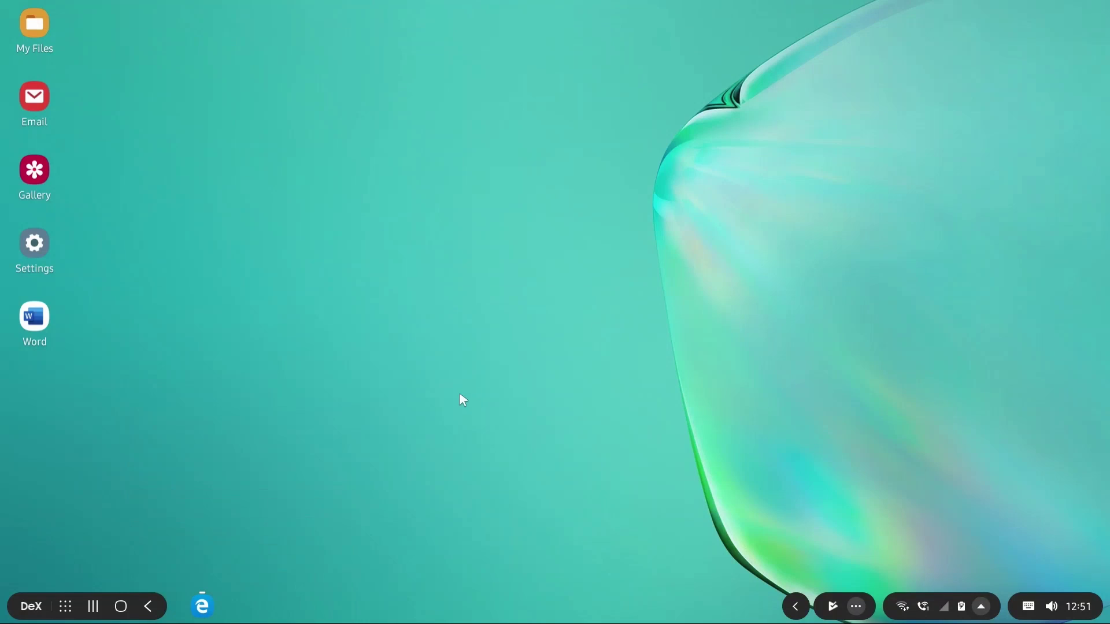
Step: Launch Word from the second app page and open the Microsoft Galaxy Note 10 Review document
{"action": "mouse_move", "coordinate": [204, 616]}
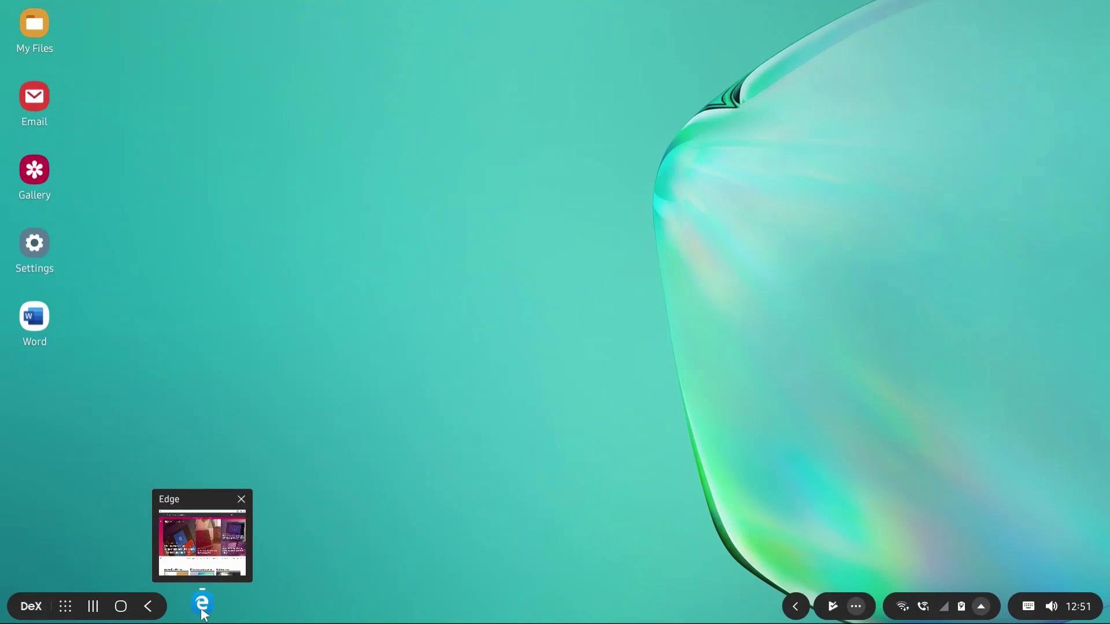
{"action": "left_click", "coordinate": [65, 606]}
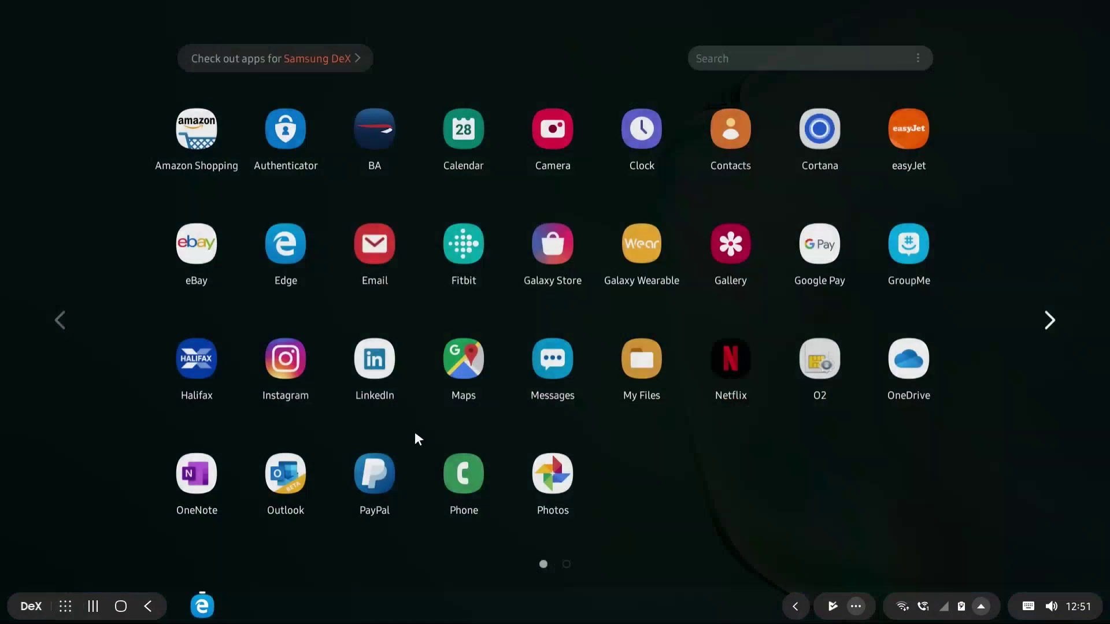
{"action": "left_click", "coordinate": [1049, 320]}
{"action": "left_click", "coordinate": [227, 468]}
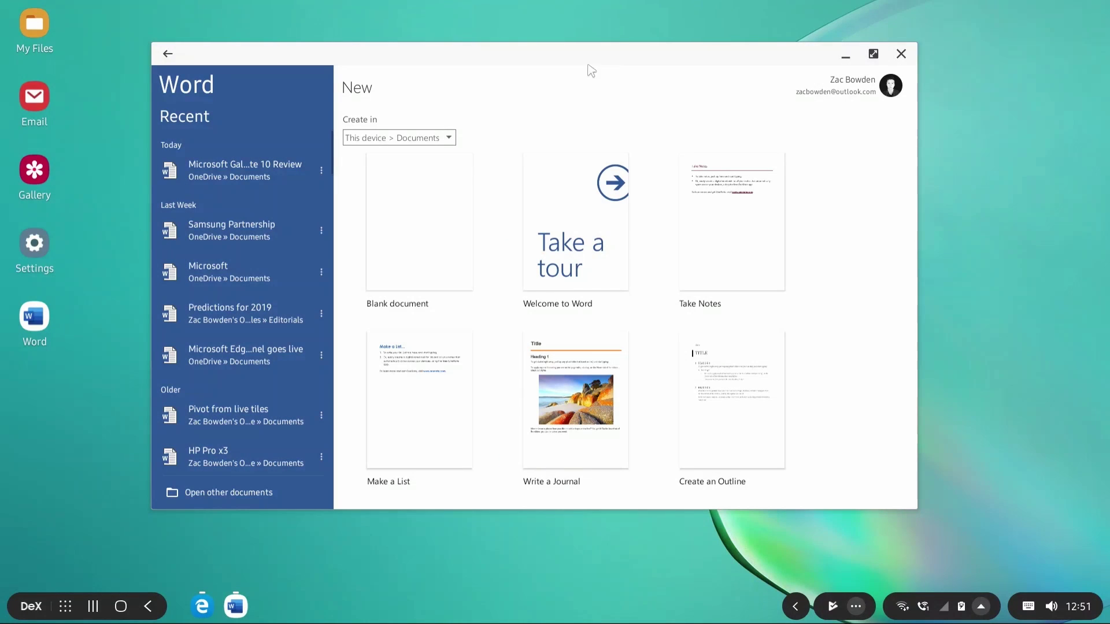
{"action": "left_click", "coordinate": [255, 168]}
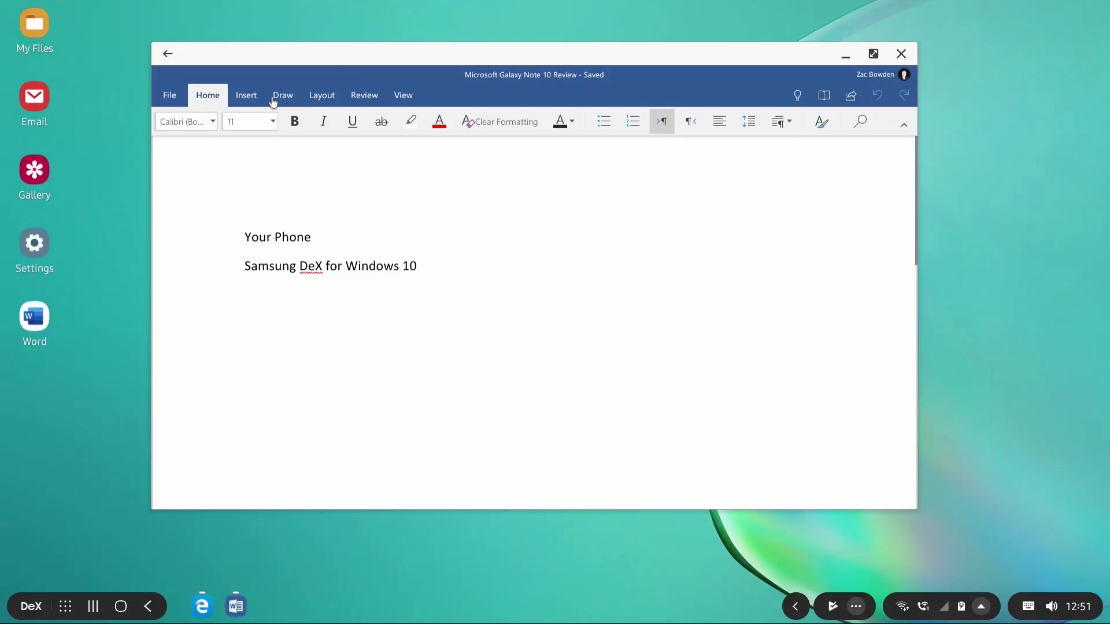
Step: Browse Word's Insert, Draw, Home and Review tabs, then type 'tyrtyrty' after '10'
{"action": "left_click", "coordinate": [248, 97]}
{"action": "left_click", "coordinate": [294, 98]}
{"action": "left_click", "coordinate": [207, 97]}
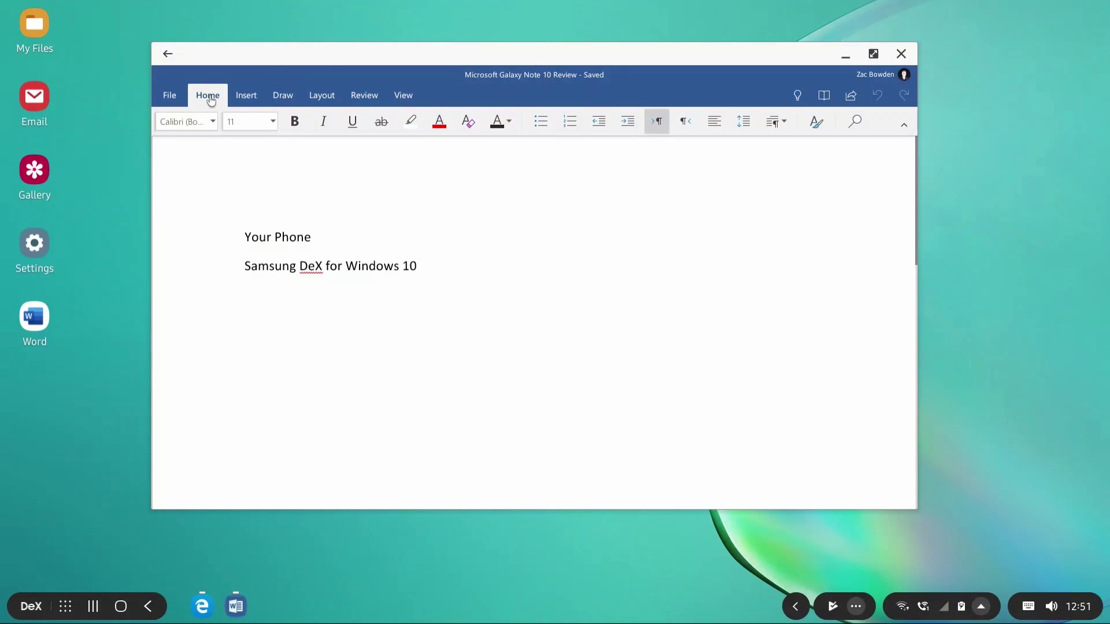
{"action": "left_click", "coordinate": [284, 95]}
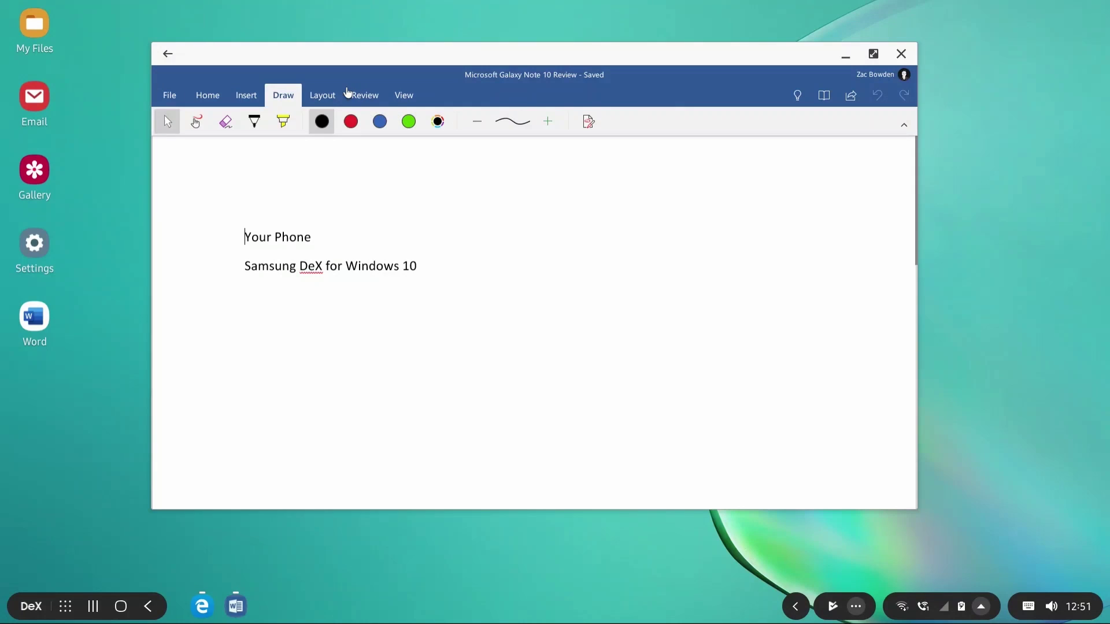
{"action": "left_click", "coordinate": [365, 95]}
{"action": "double_click", "coordinate": [372, 265]}
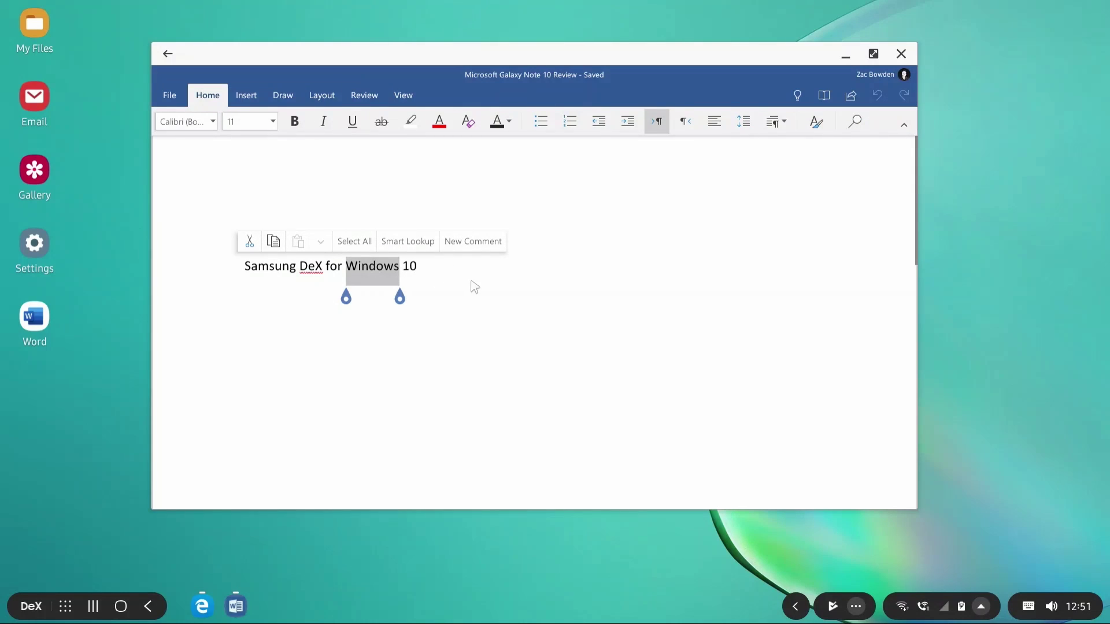
{"action": "left_click", "coordinate": [474, 285]}
{"action": "type", "text": "tyrtyrty"}
Step: Minimize Word and launch Outlook from the first page of apps
{"action": "left_click", "coordinate": [846, 54]}
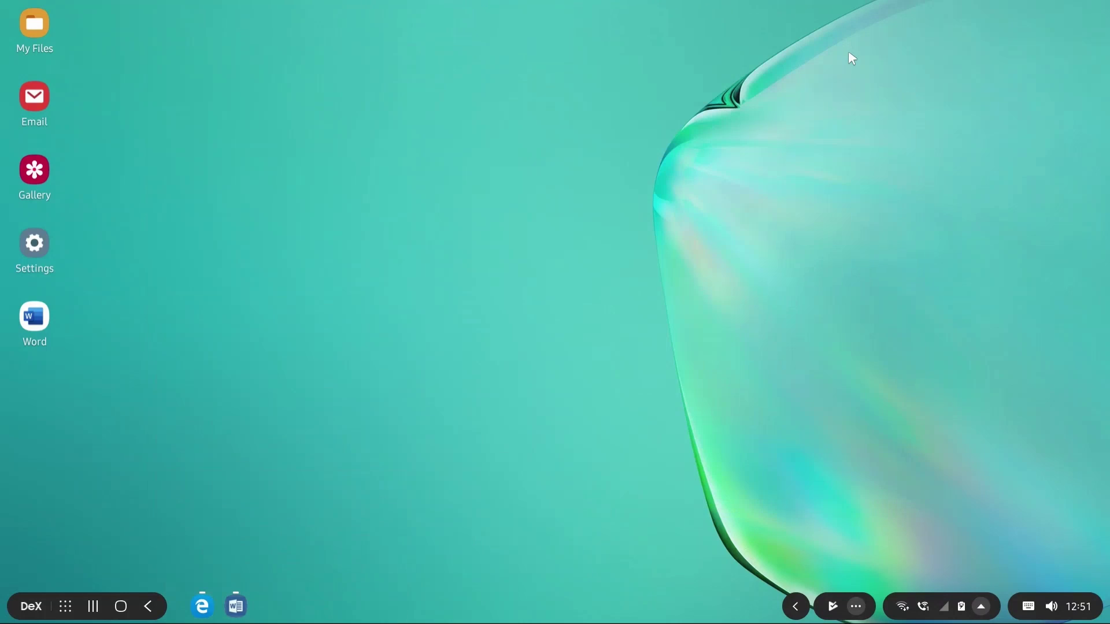
{"action": "left_click", "coordinate": [64, 607]}
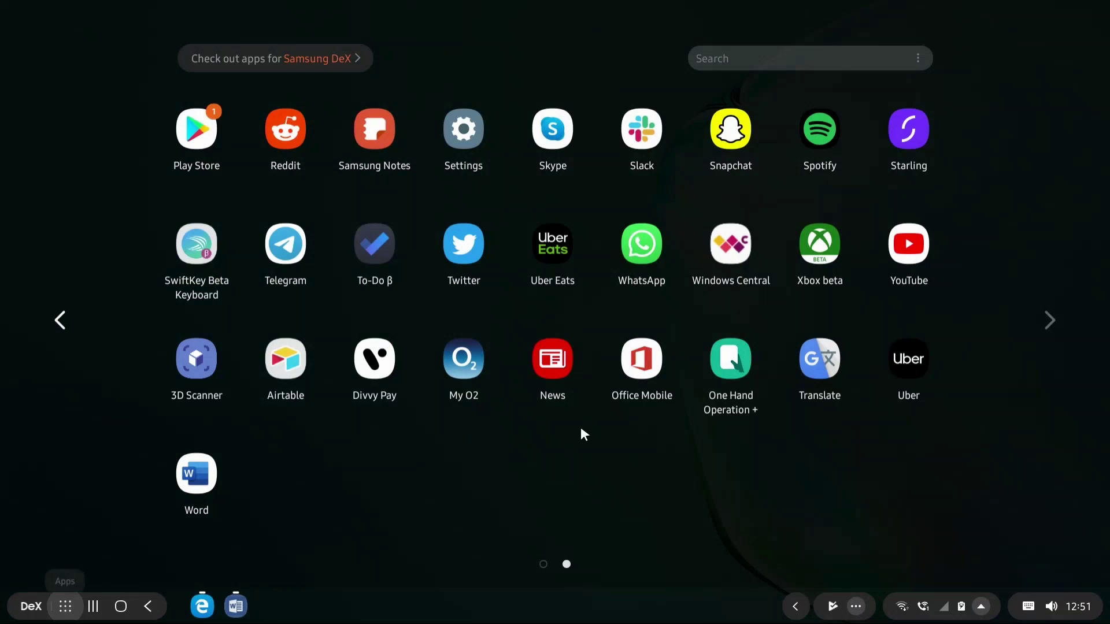
{"action": "left_click", "coordinate": [59, 326]}
{"action": "left_click", "coordinate": [286, 475]}
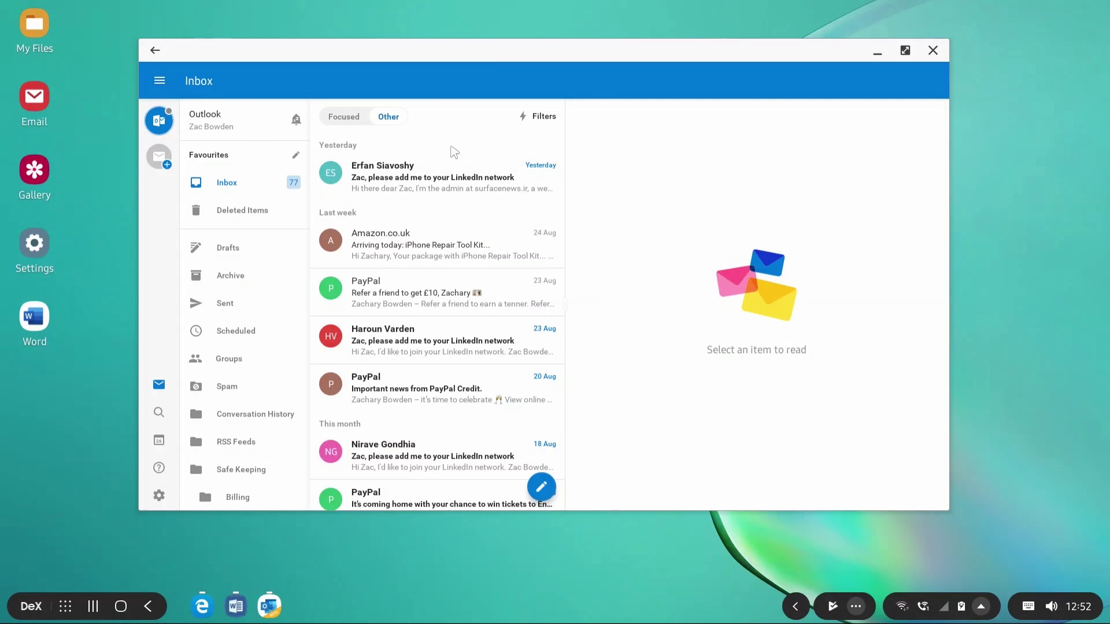
Step: Open the PayPal refer-a-friend email and reply with "That's awesome!"
{"action": "left_click", "coordinate": [416, 301]}
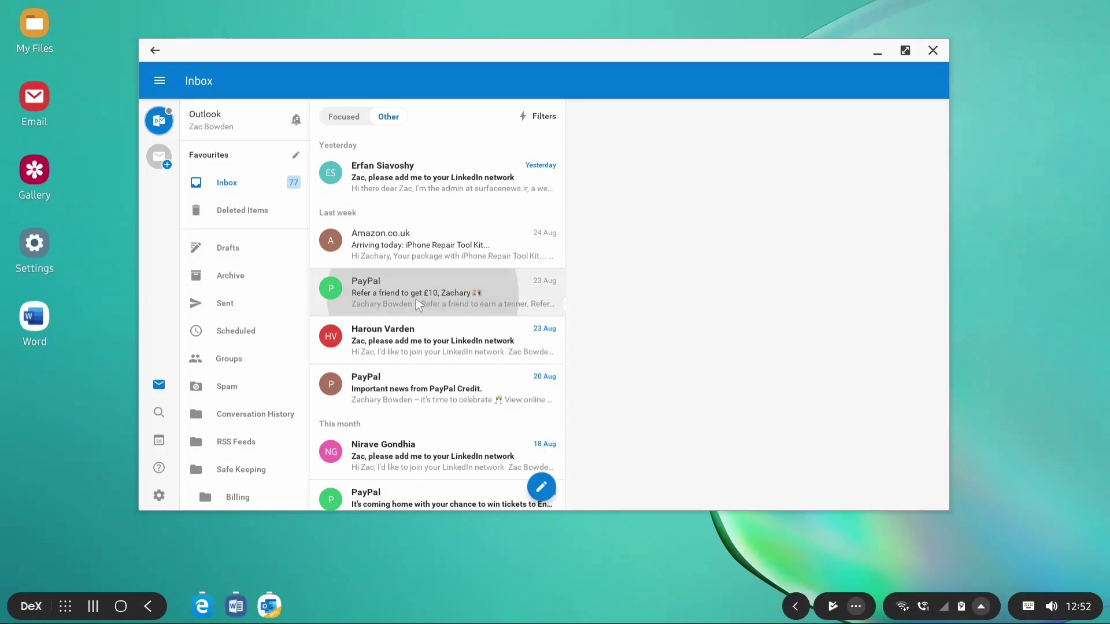
{"action": "scroll", "coordinate": [817, 330], "scroll_direction": "down", "scroll_amount": 6}
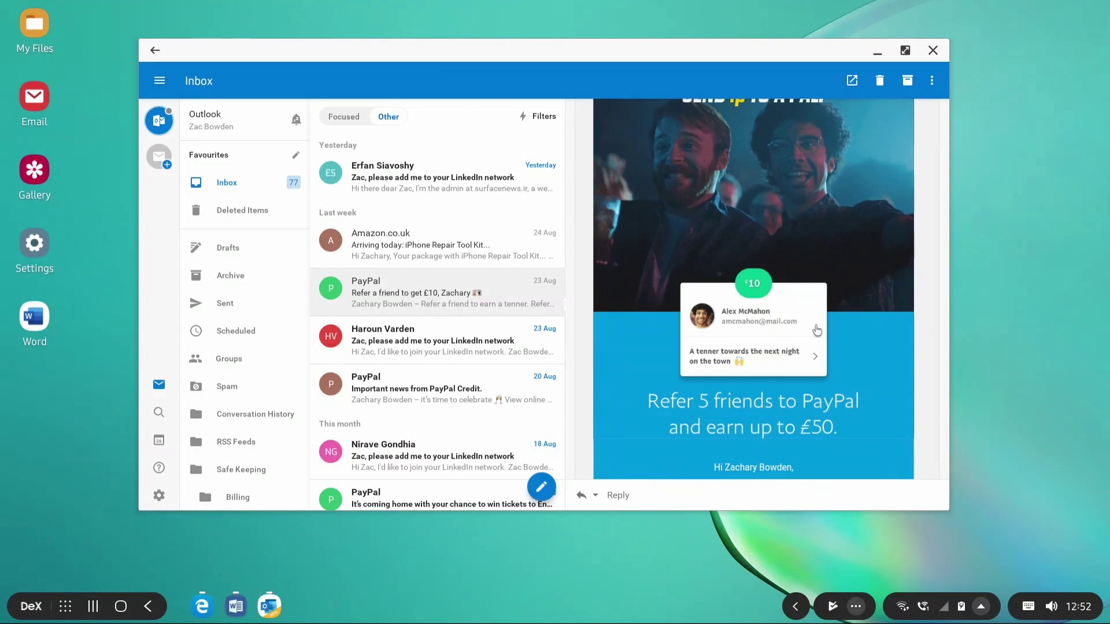
{"action": "left_click", "coordinate": [691, 490]}
{"action": "type", "text": "That\\s awe"}
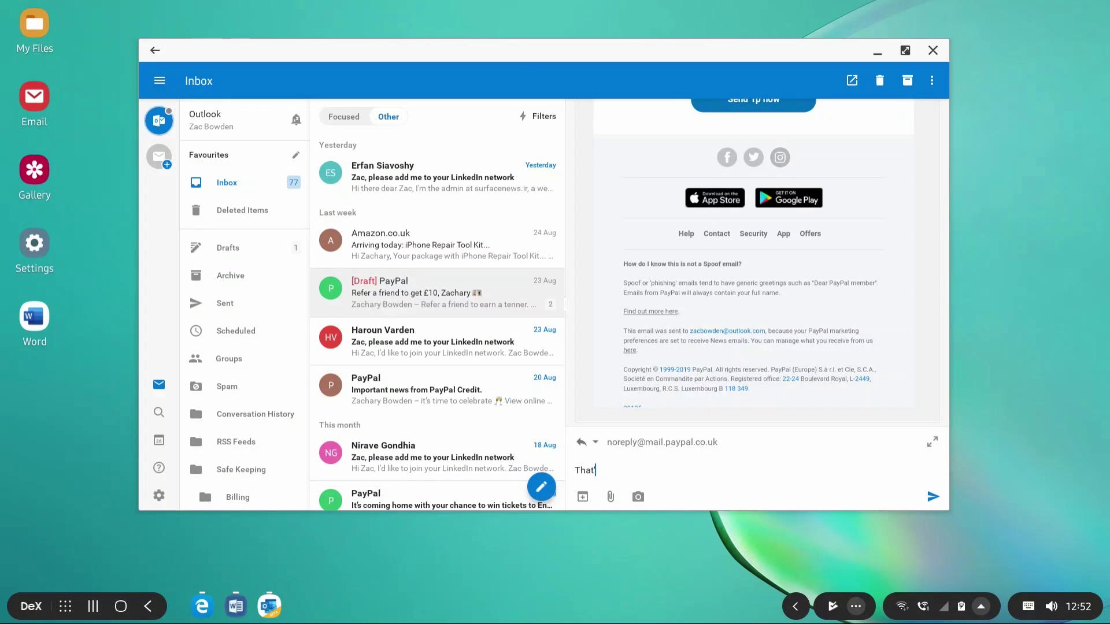
{"action": "type", "text": "awesome!"}
Step: Collapse Outlook's folder pane, minimize Outlook and Edge, and open the app drawer
{"action": "left_click", "coordinate": [158, 81]}
{"action": "left_click", "coordinate": [877, 52]}
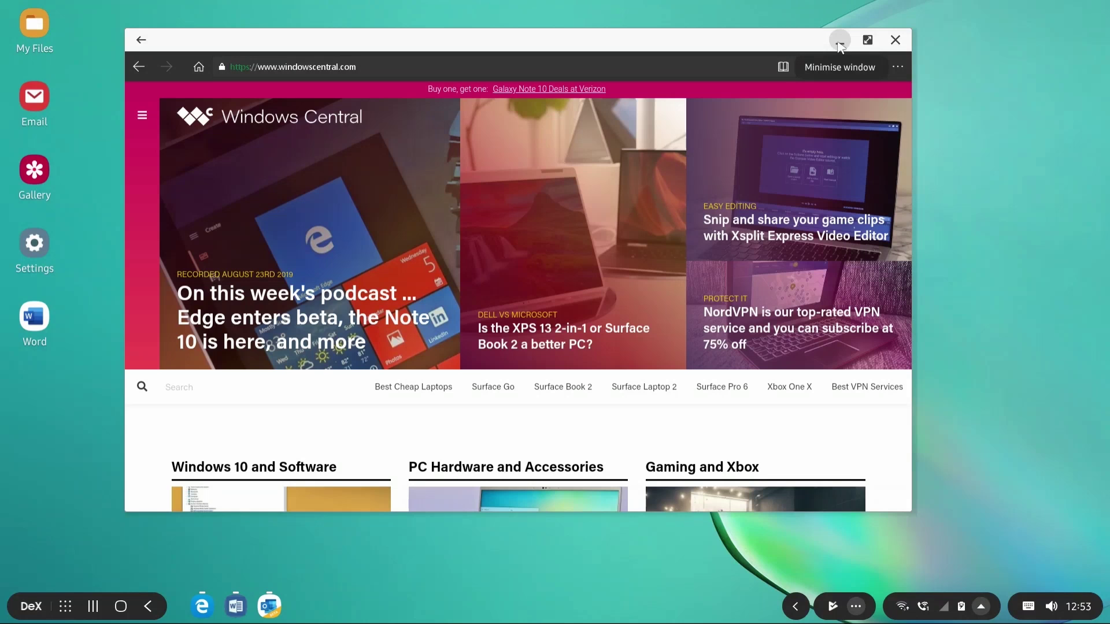
{"action": "left_click", "coordinate": [839, 41]}
{"action": "left_click", "coordinate": [65, 606]}
Step: Launch Cortana, move it left, and turn on Force apps to resize in DeX Labs
{"action": "left_click", "coordinate": [807, 130]}
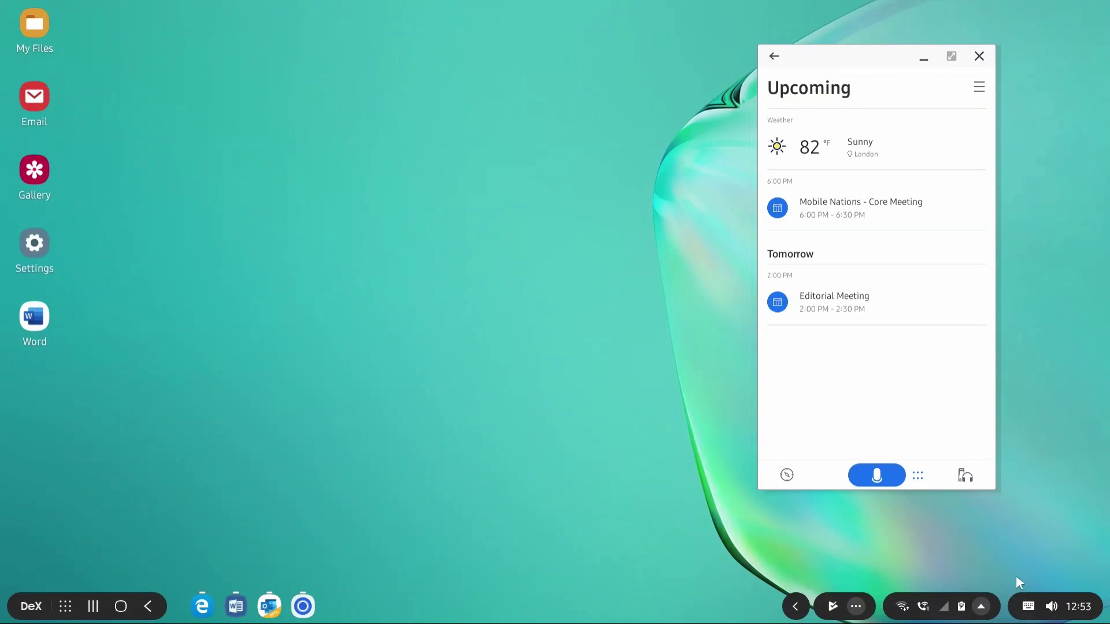
{"action": "left_click_drag", "start_coordinate": [840, 70], "coordinate": [582, 52]}
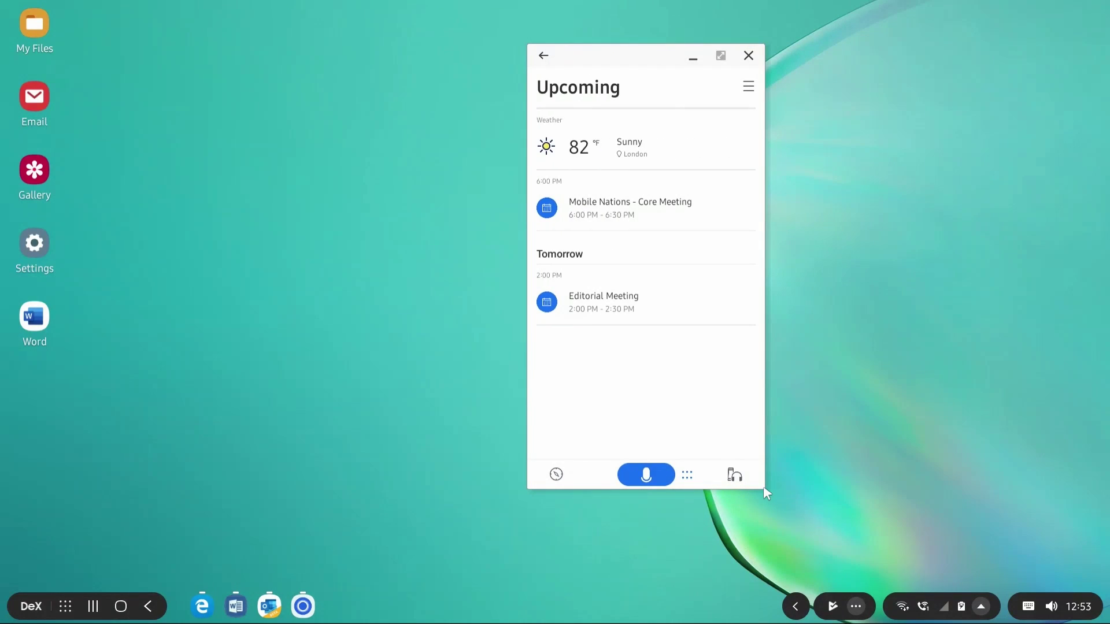
{"action": "left_click", "coordinate": [721, 60]}
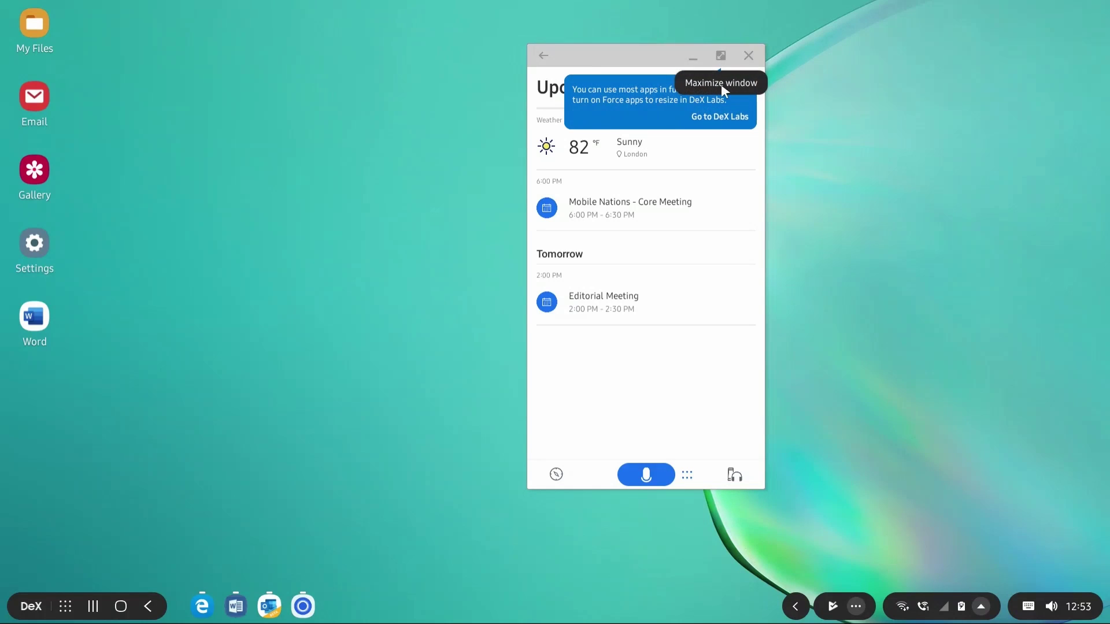
{"action": "left_click", "coordinate": [720, 117]}
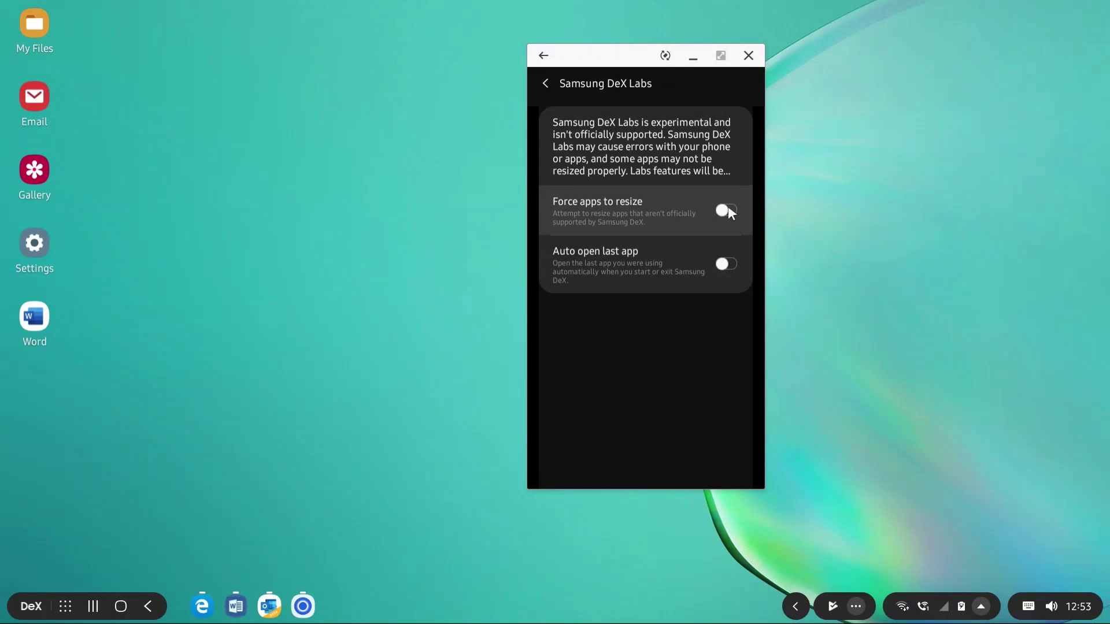
{"action": "left_click", "coordinate": [727, 212]}
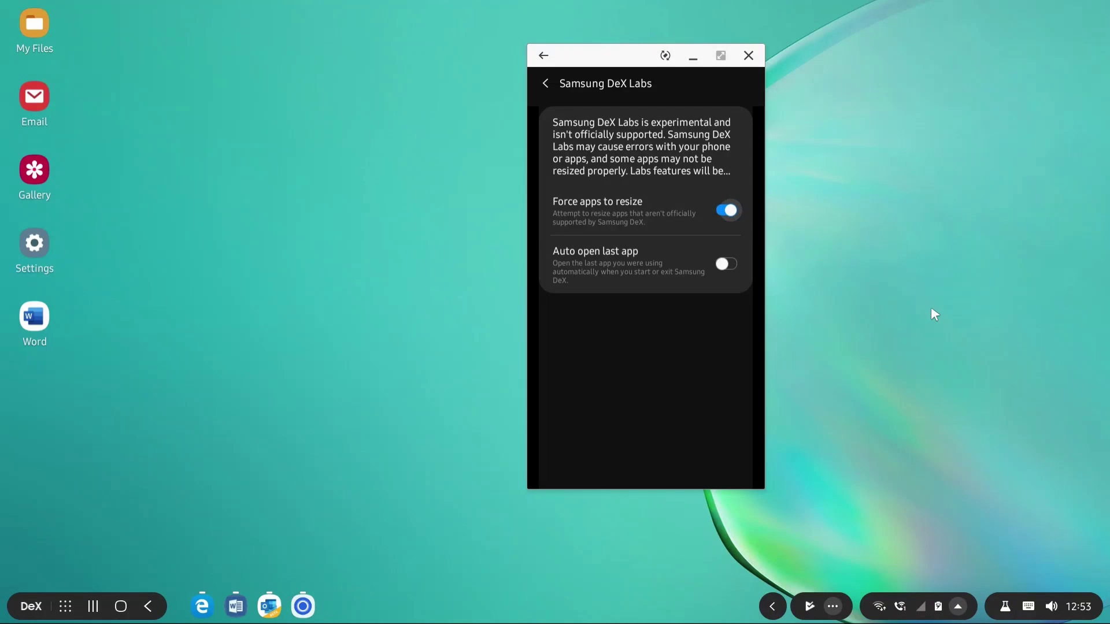
Step: Return to Cortana's Devices page and restart Cortana maximized full screen
{"action": "left_click", "coordinate": [544, 84]}
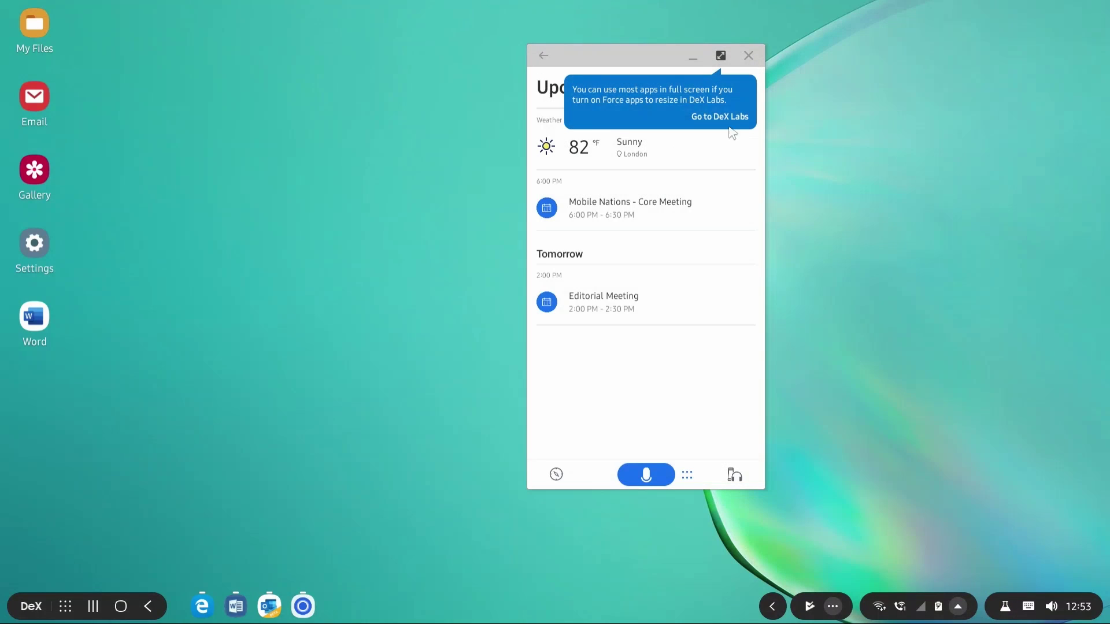
{"action": "left_click", "coordinate": [757, 483]}
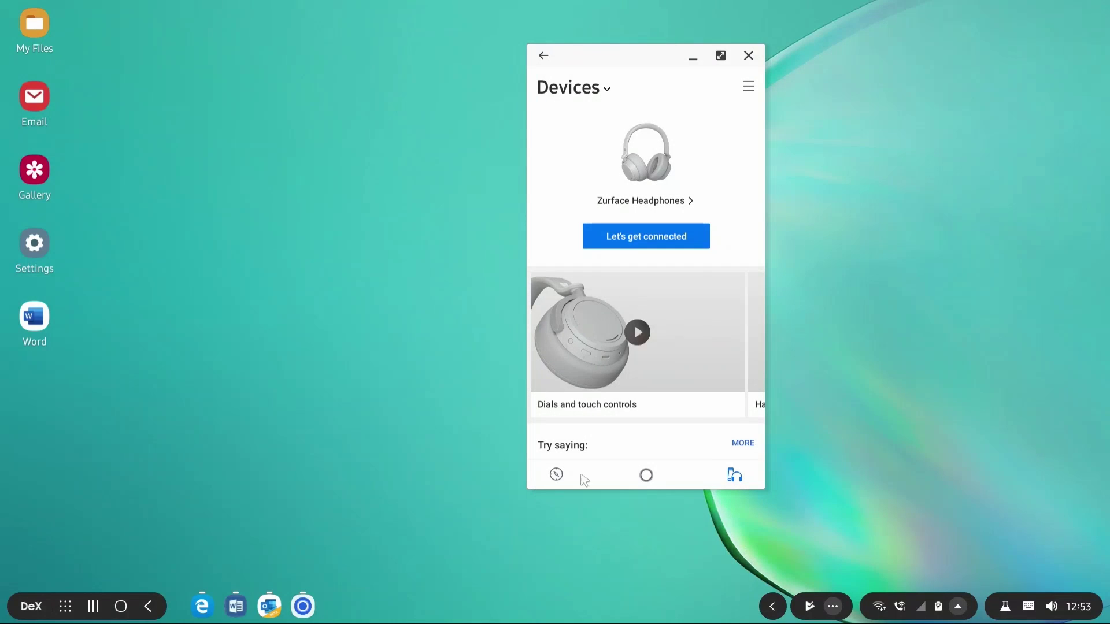
{"action": "left_click", "coordinate": [722, 56]}
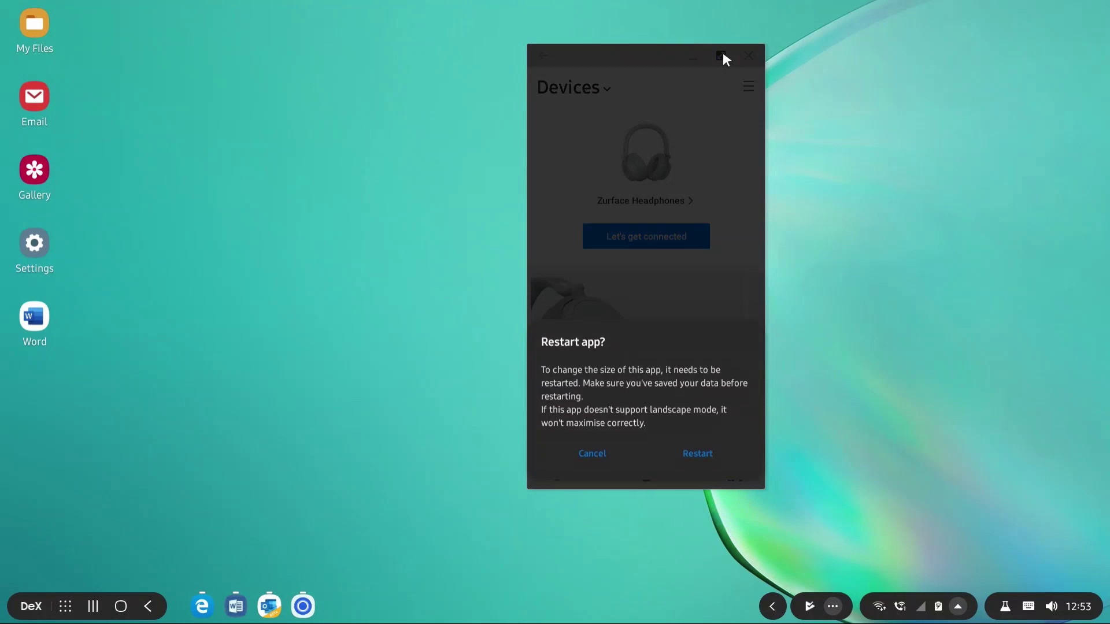
{"action": "left_click", "coordinate": [699, 454]}
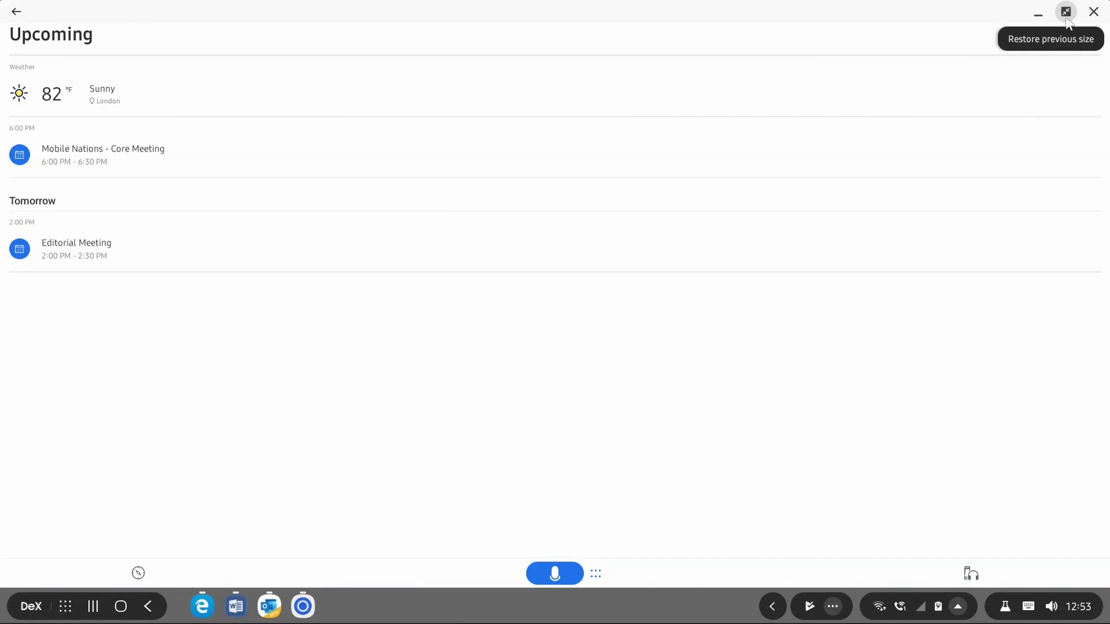
Step: Open and close Cortana's side menu, then restart it at its previous smaller size
{"action": "left_click", "coordinate": [1094, 38]}
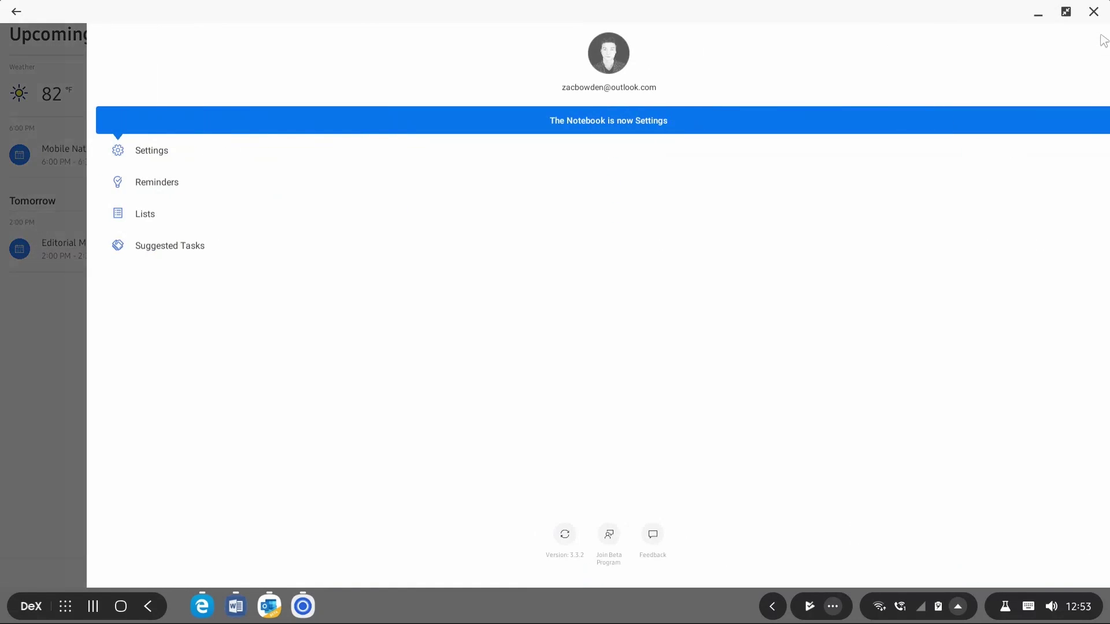
{"action": "left_click", "coordinate": [81, 383]}
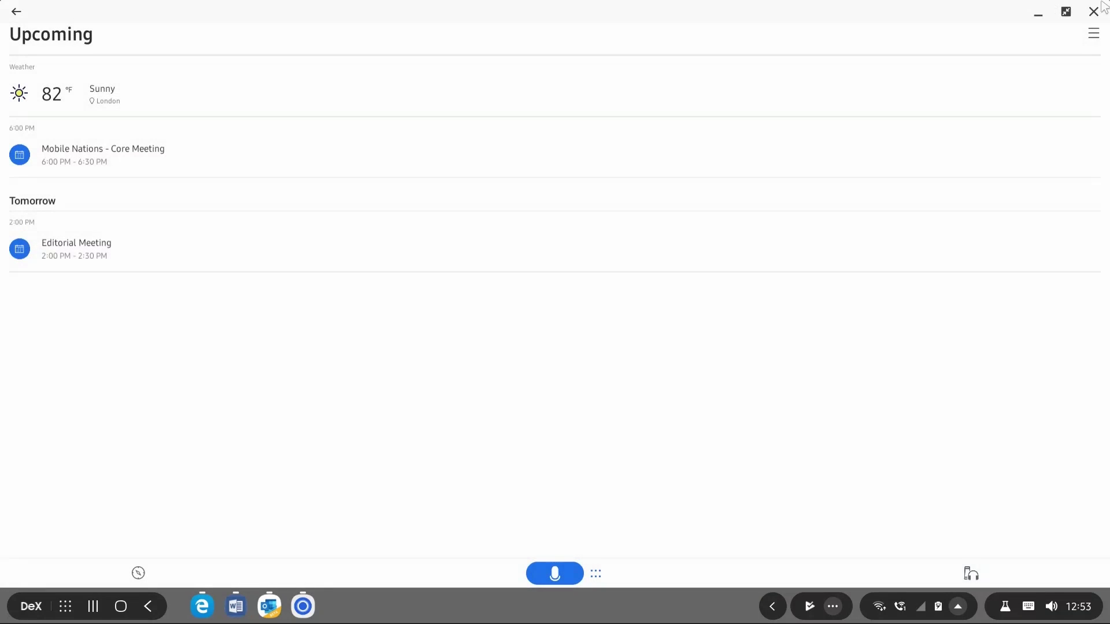
{"action": "left_click", "coordinate": [1066, 12]}
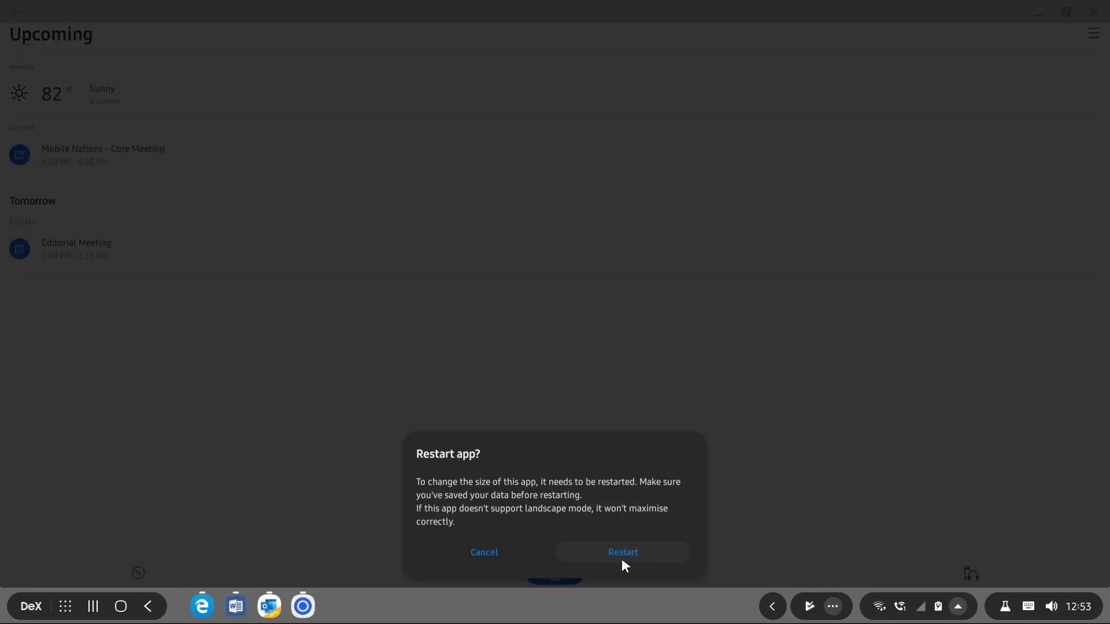
{"action": "left_click", "coordinate": [623, 552]}
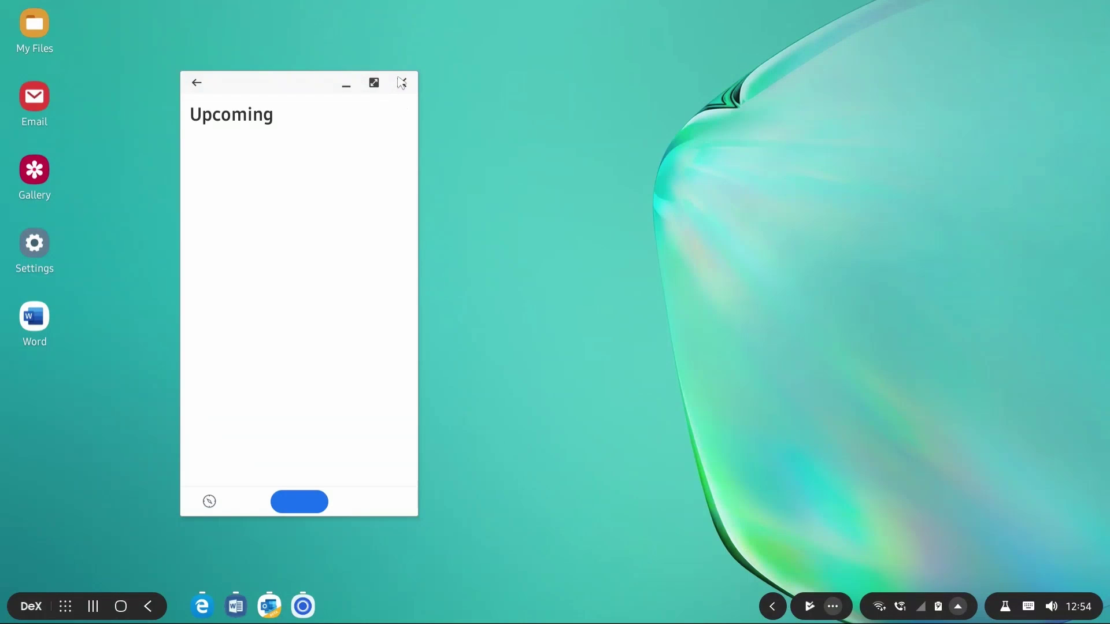
Step: Close Cortana, glance at quick settings and notifications, then dismiss them to clear the DeX desktop
{"action": "left_click", "coordinate": [400, 81]}
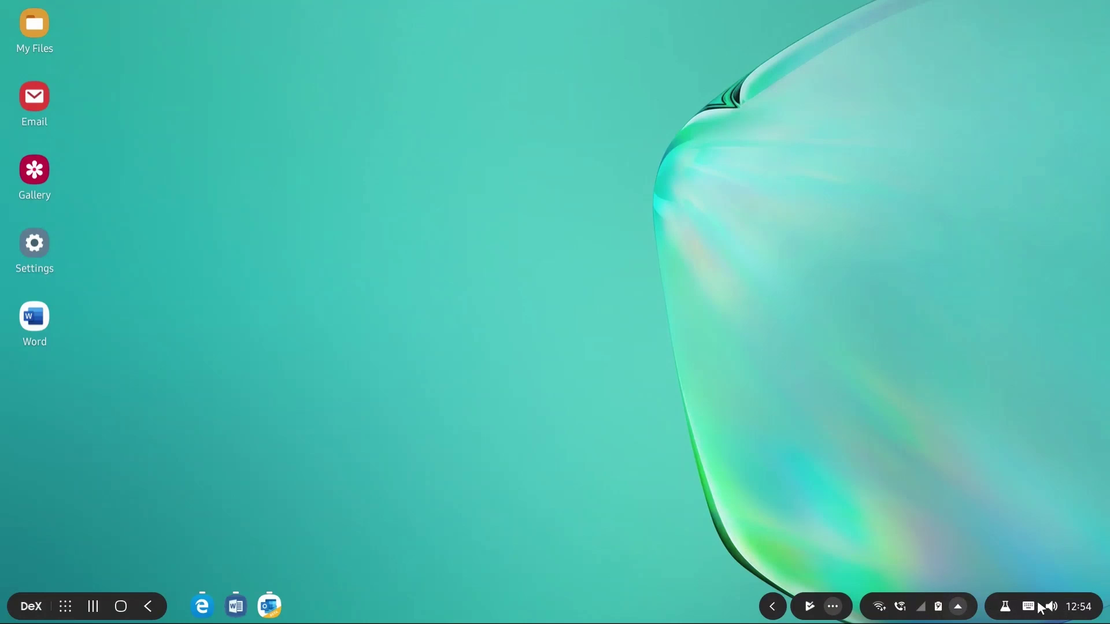
{"action": "left_click", "coordinate": [958, 608]}
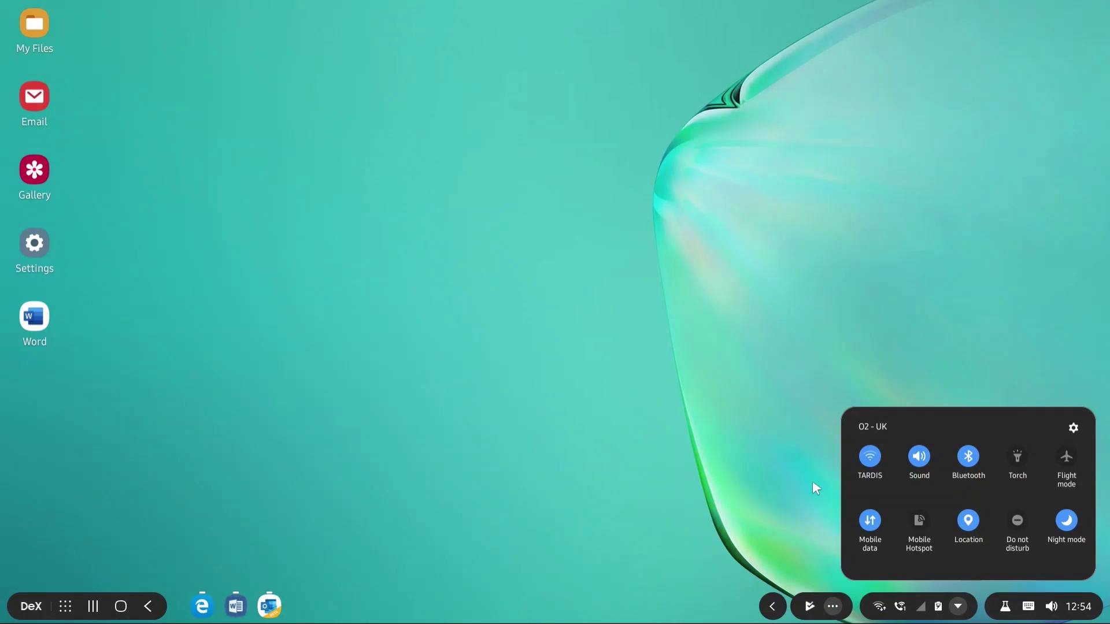
{"action": "left_click", "coordinate": [917, 589]}
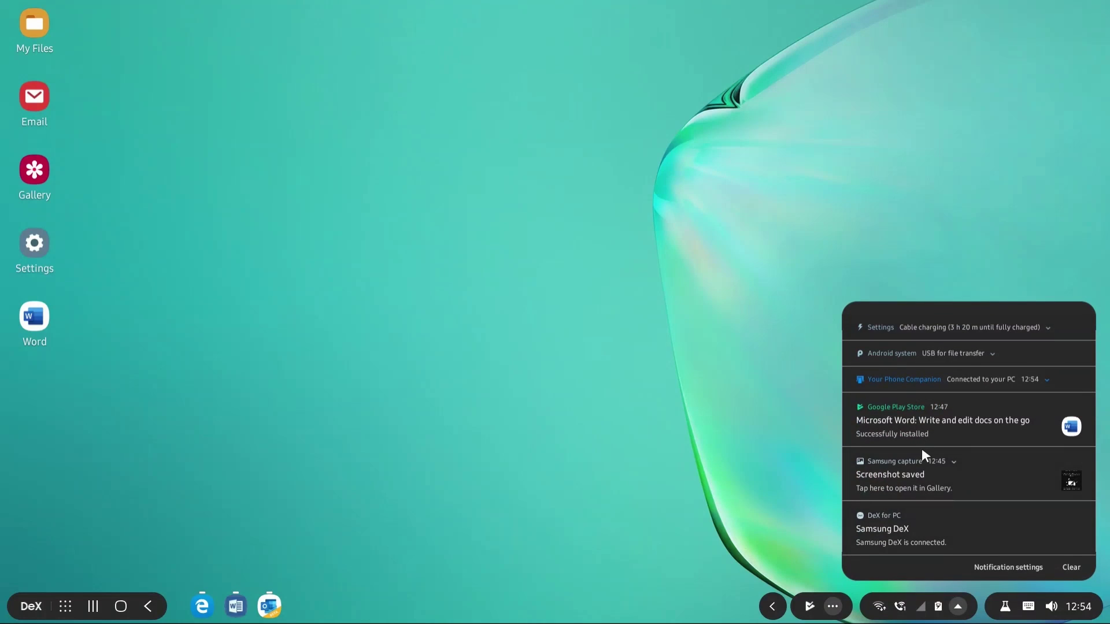
{"action": "left_click", "coordinate": [1104, 543]}
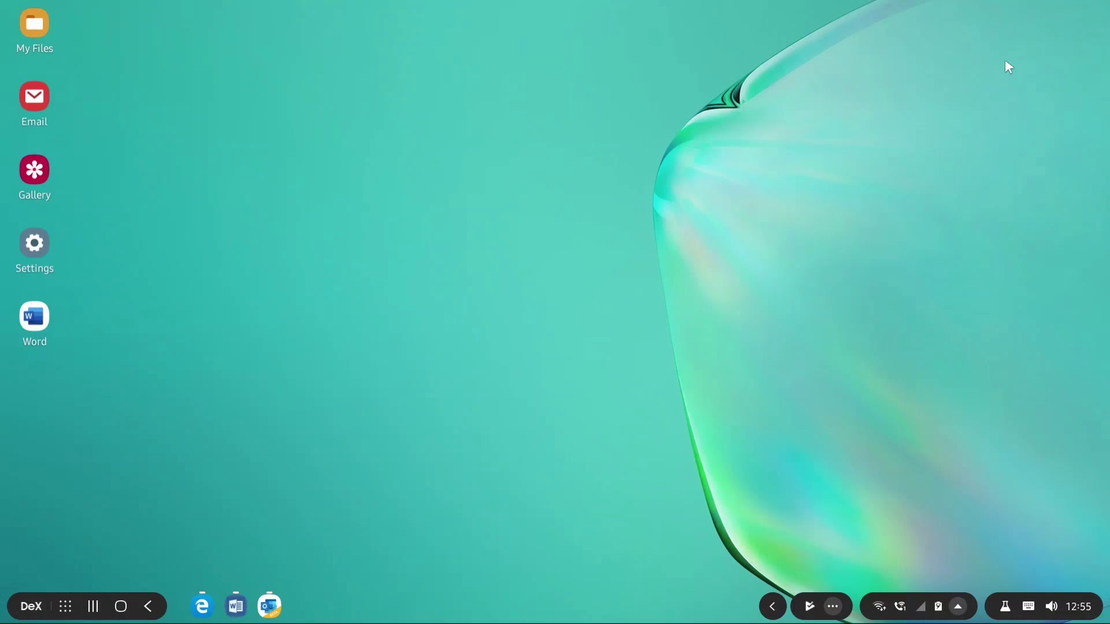
{"action": "key", "text": "super"}
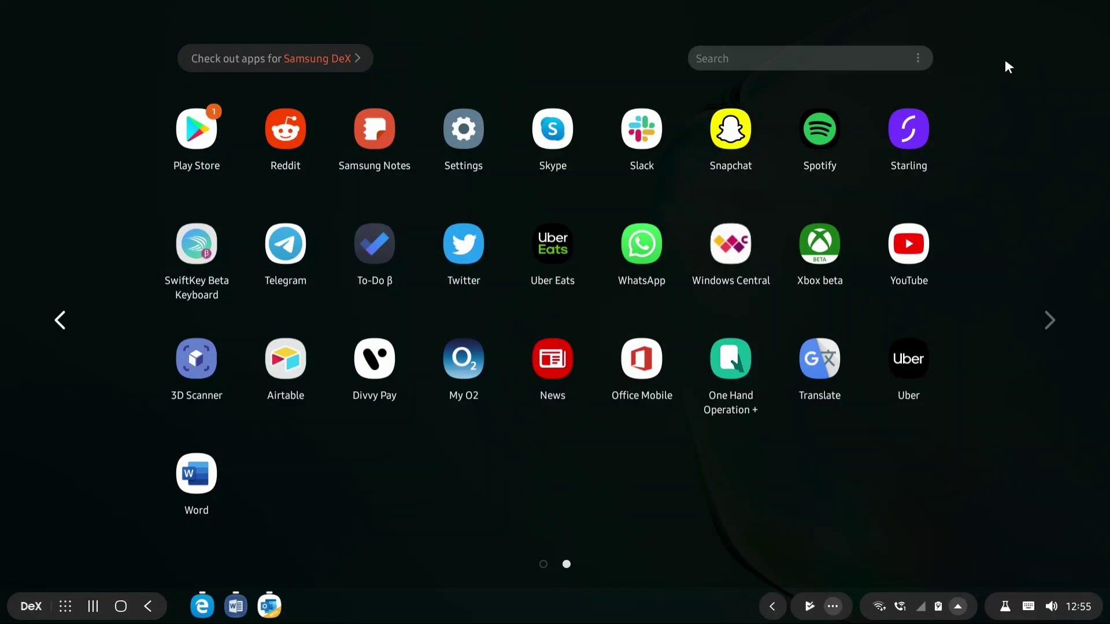
{"action": "key", "text": "alt+Tab"}
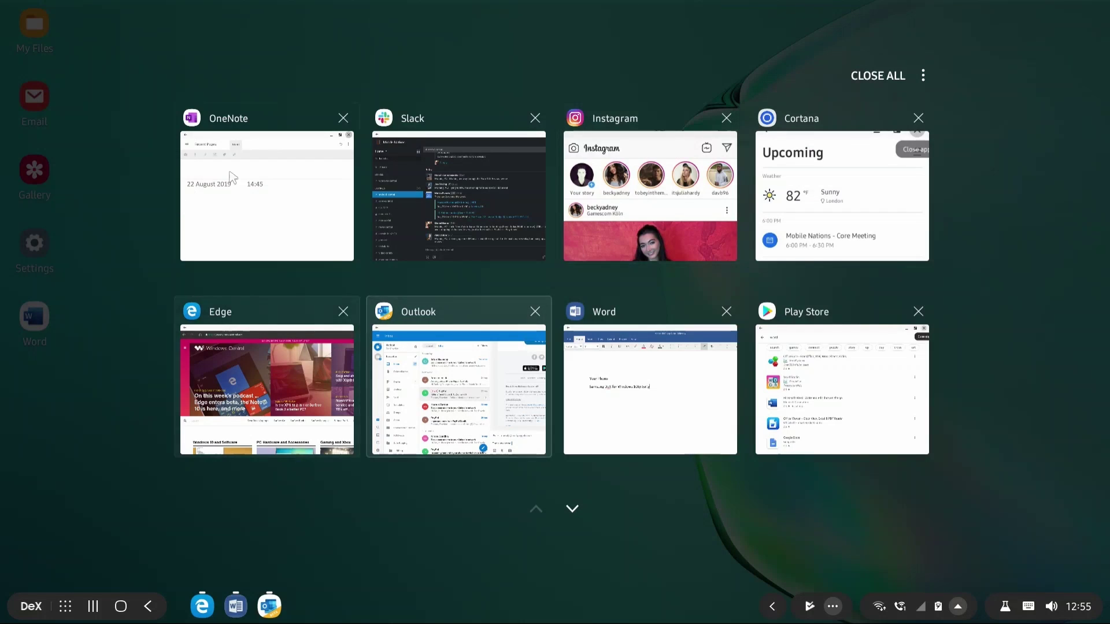
{"action": "left_click", "coordinate": [445, 537]}
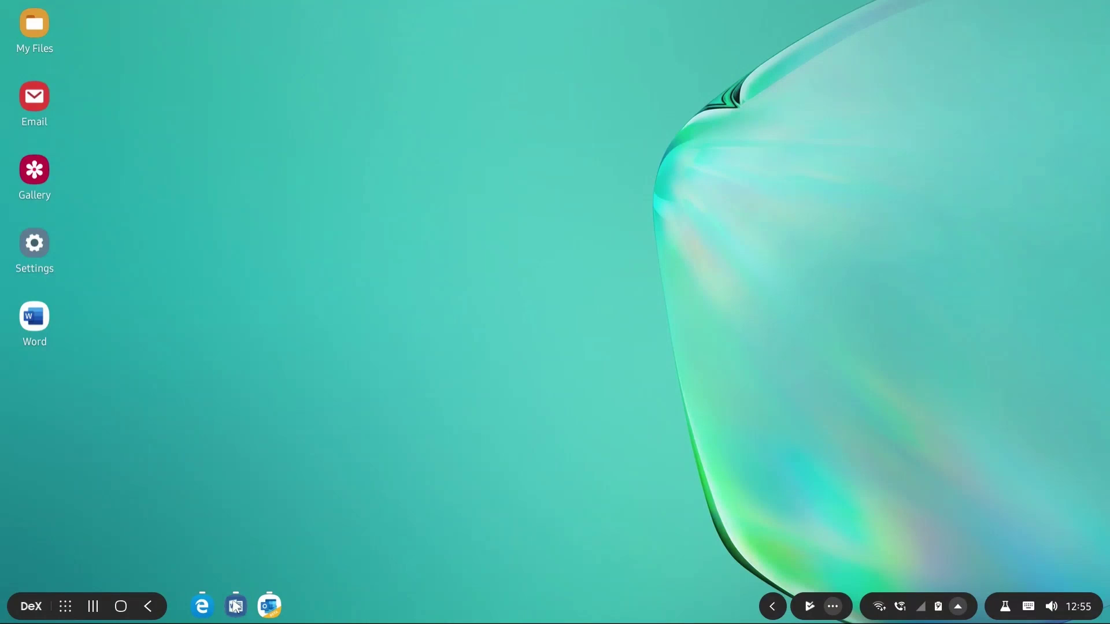
{"action": "mouse_move", "coordinate": [237, 607]}
{"action": "right_click", "coordinate": [270, 605]}
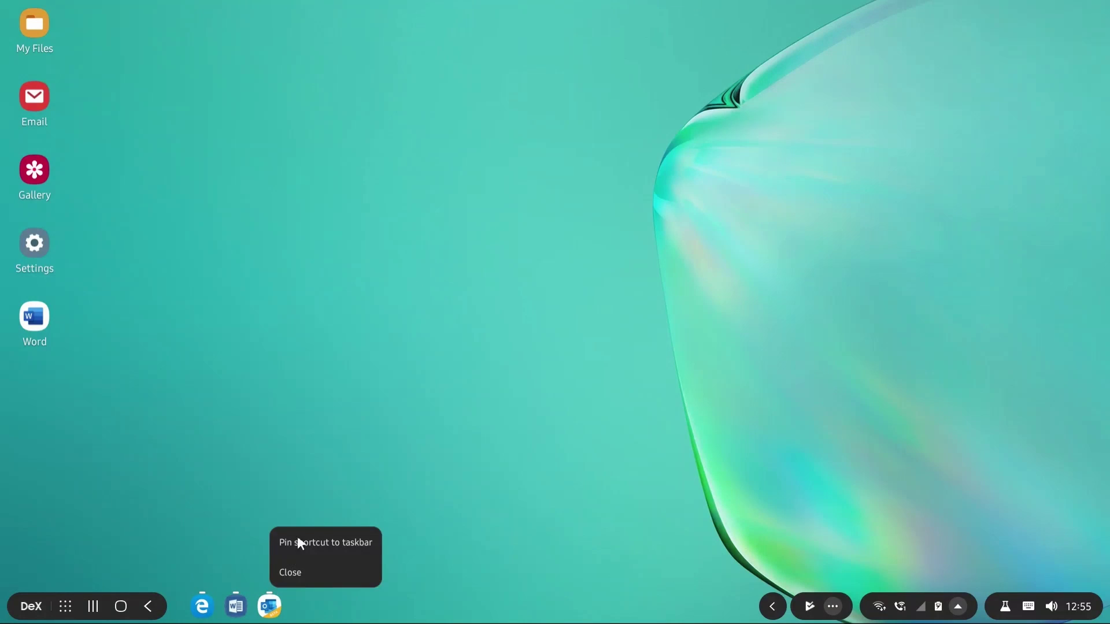
{"action": "right_click", "coordinate": [54, 260]}
{"action": "right_click", "coordinate": [327, 195]}
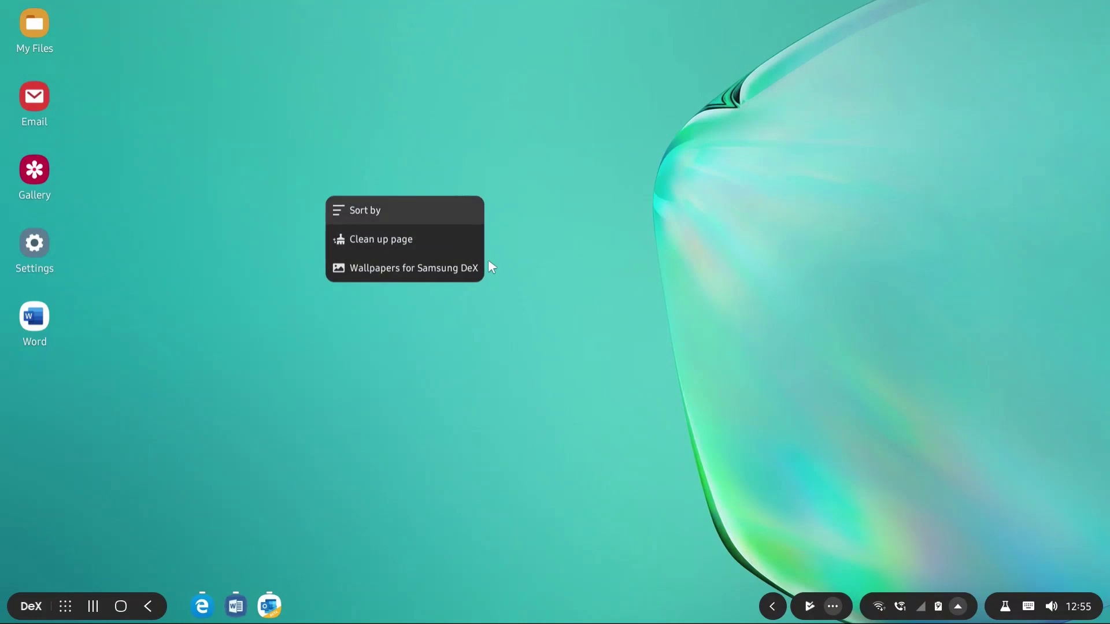
Step: Dismiss the desktop options menu and exit DeX from the taskbar's DeX button
{"action": "left_click", "coordinate": [449, 295]}
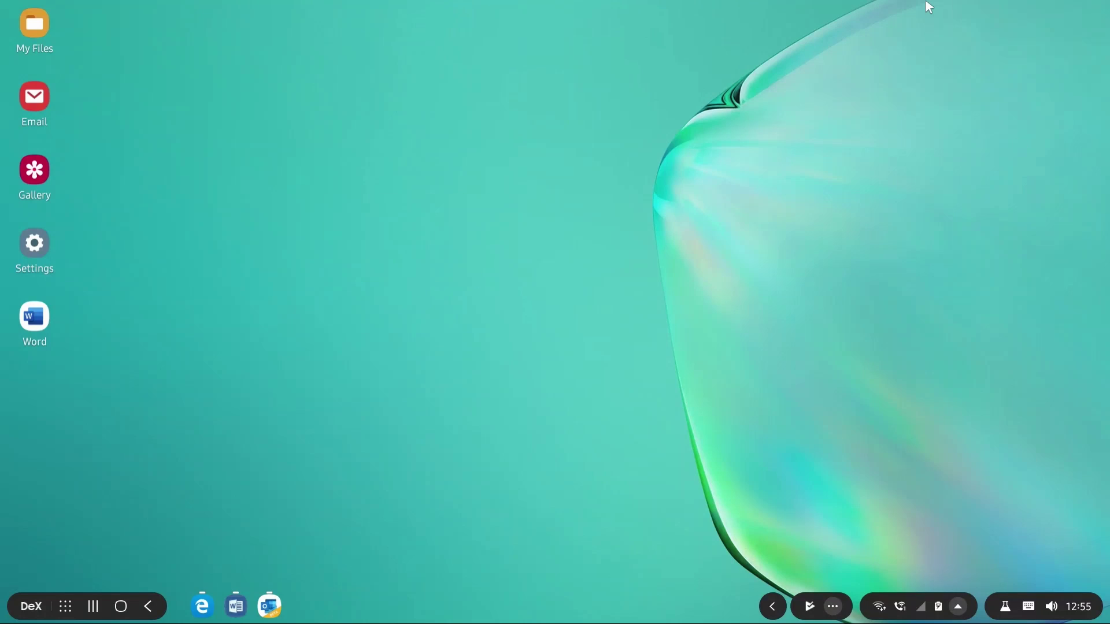
{"action": "left_click", "coordinate": [32, 607]}
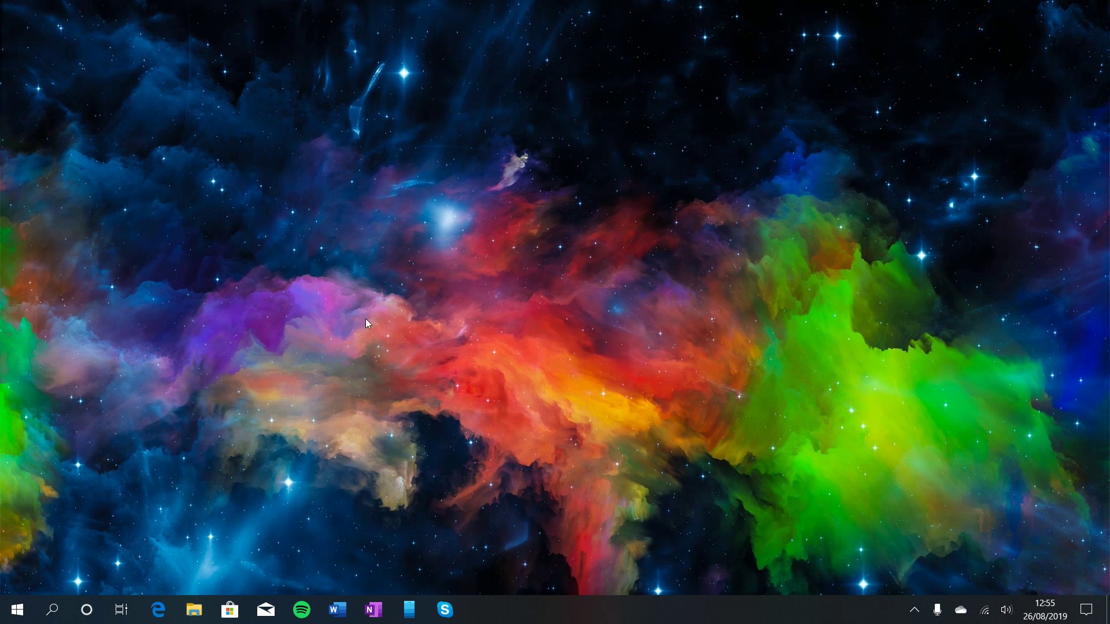